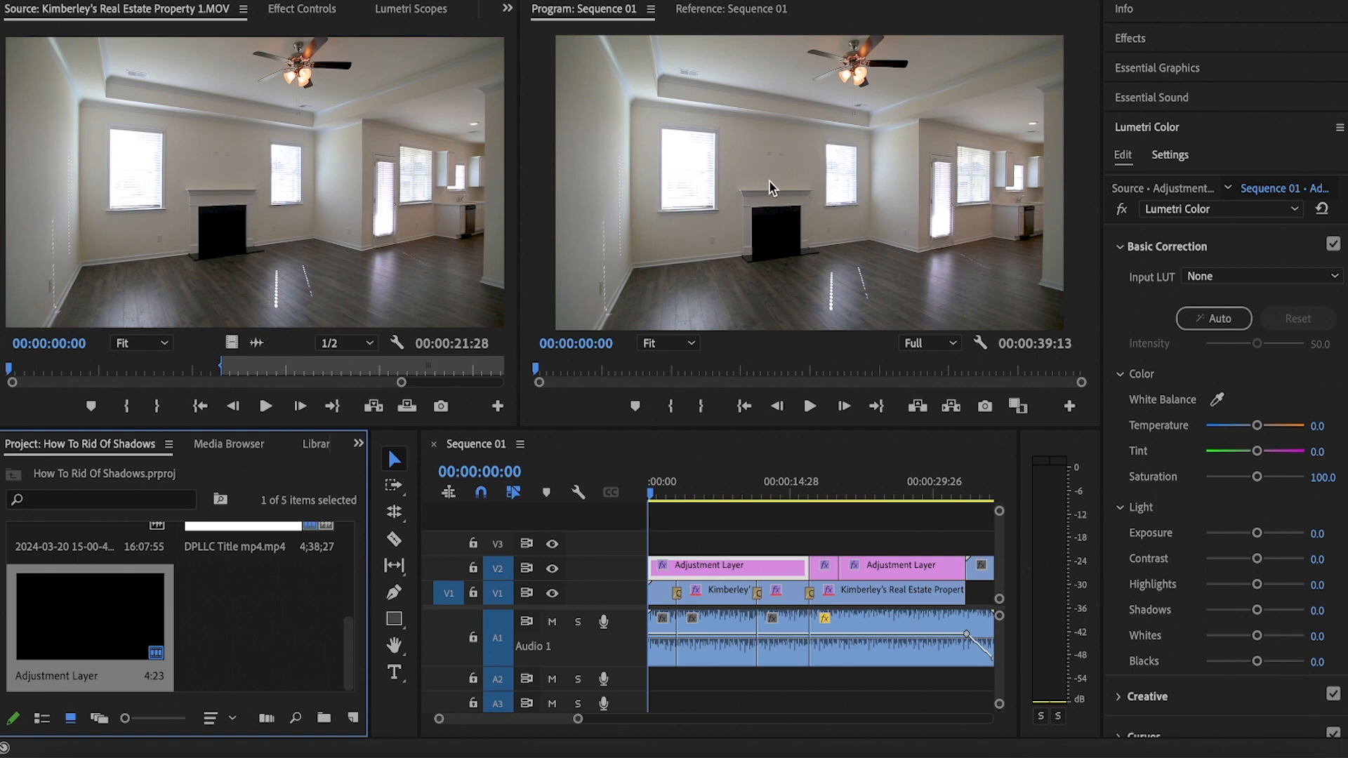
# Correct the first adjustment layer's light with blacks -15.4, whites 40.4, shadows 50.0, highlights 25.0, contrast -30.8 and exposure 0.1.
pyautogui.moveTo(1258, 663)
pyautogui.mouseDown()
pyautogui.moveTo(1276, 669)
pyautogui.moveTo(1249, 666)
pyautogui.mouseUp()
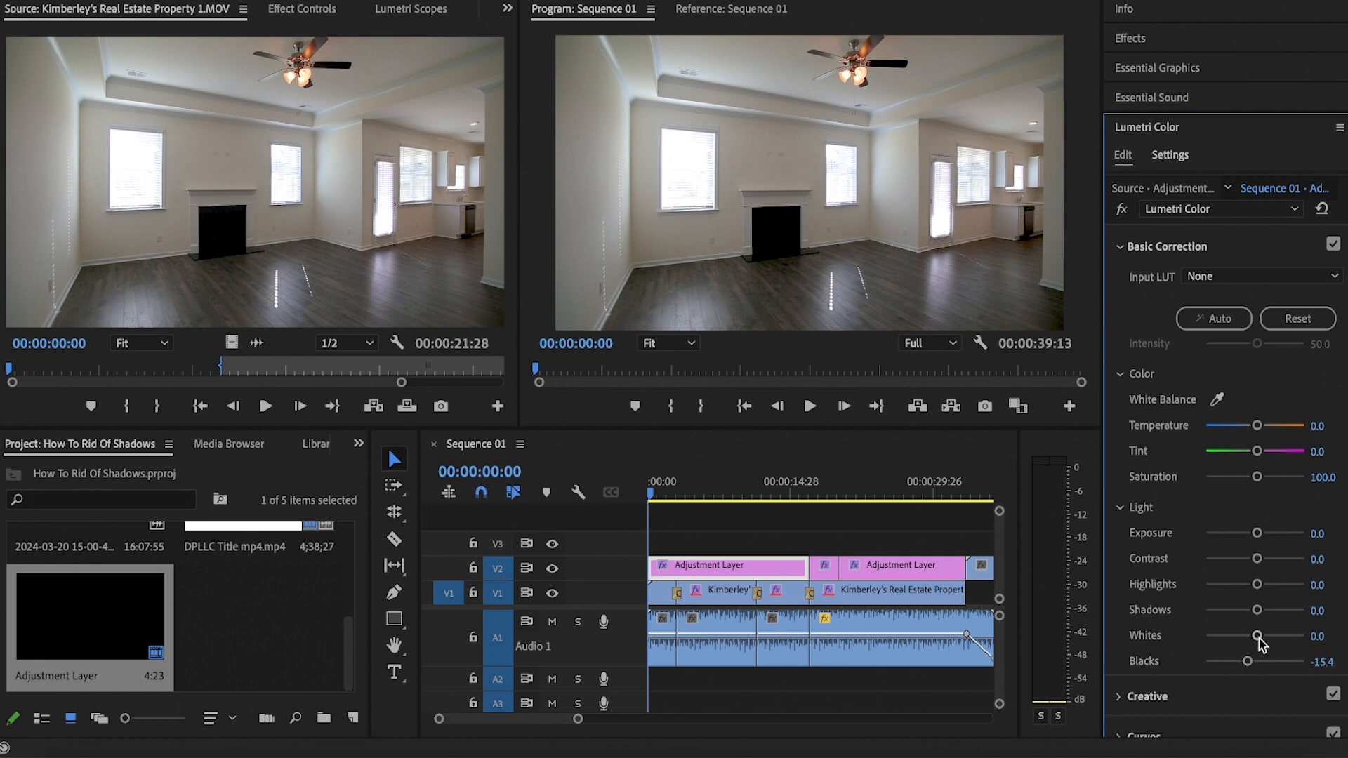
pyautogui.moveTo(1259, 638); pyautogui.dragTo(1275, 640)
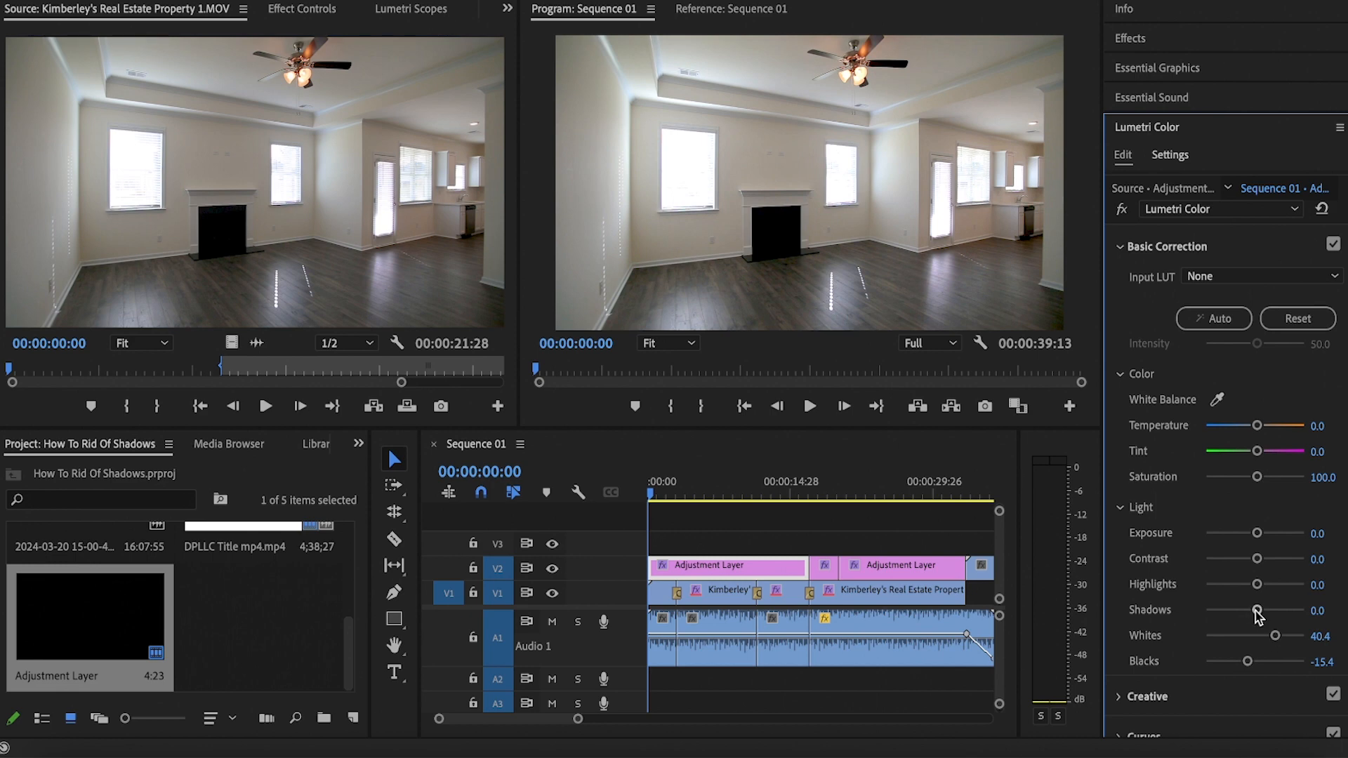
pyautogui.moveTo(1257, 610); pyautogui.dragTo(1279, 613)
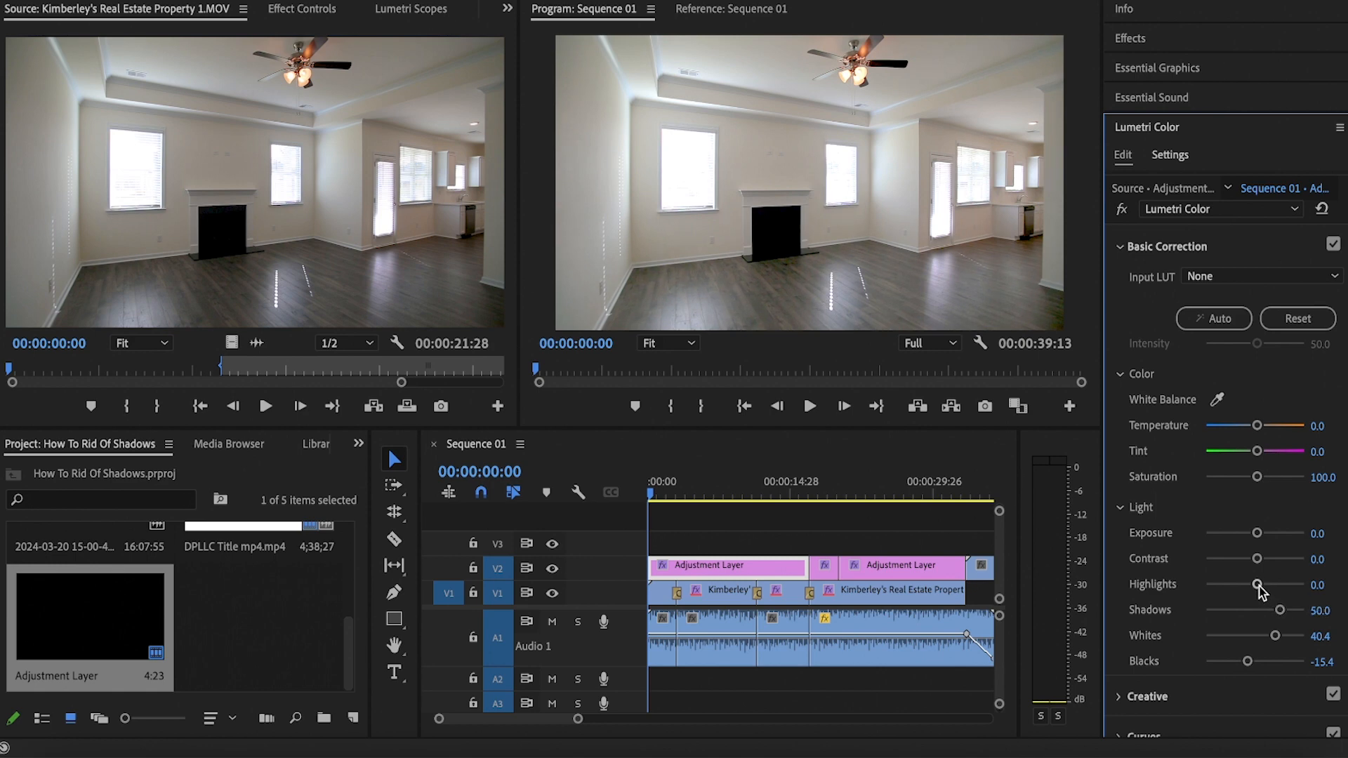
pyautogui.moveTo(1258, 586); pyautogui.dragTo(1266, 585)
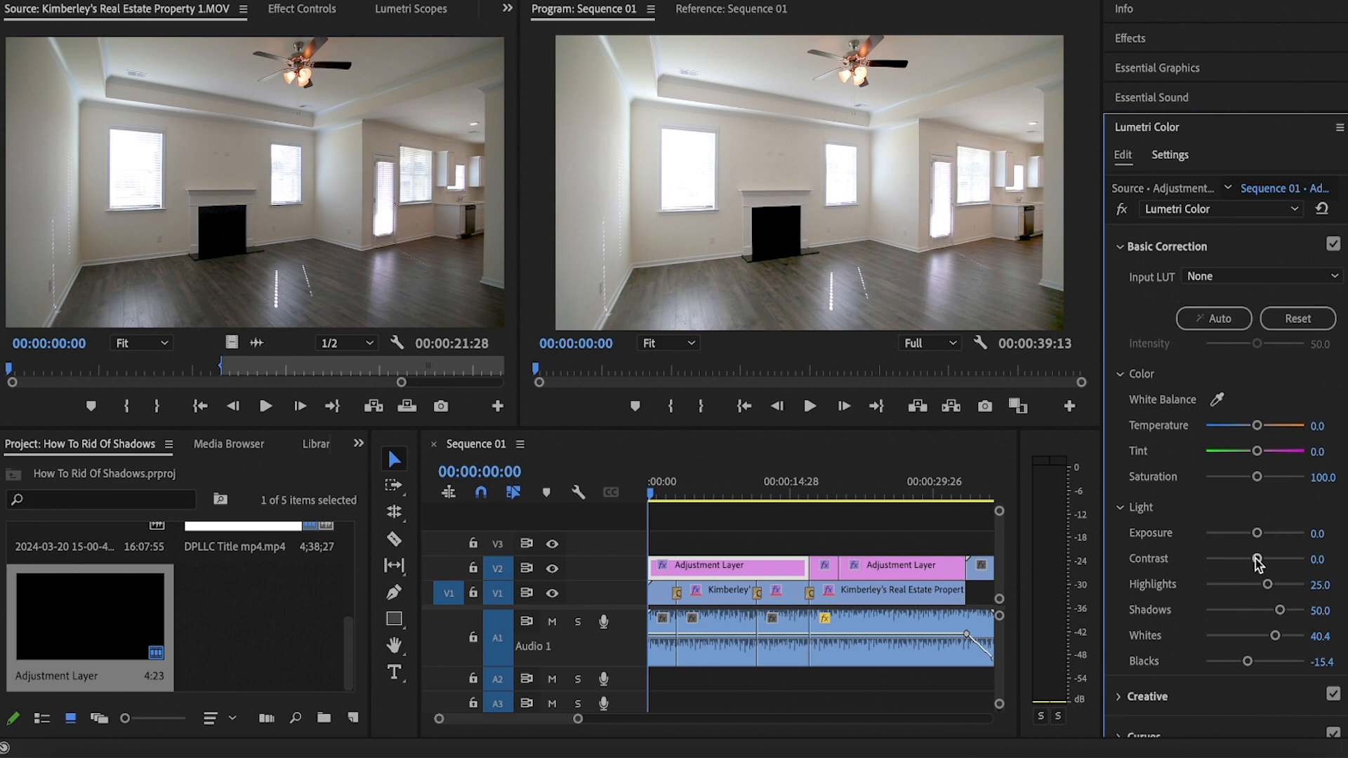
pyautogui.moveTo(1256, 558); pyautogui.dragTo(1242, 559)
pyautogui.moveTo(1241, 560); pyautogui.dragTo(1242, 565)
pyautogui.moveTo(1257, 533); pyautogui.dragTo(1255, 537)
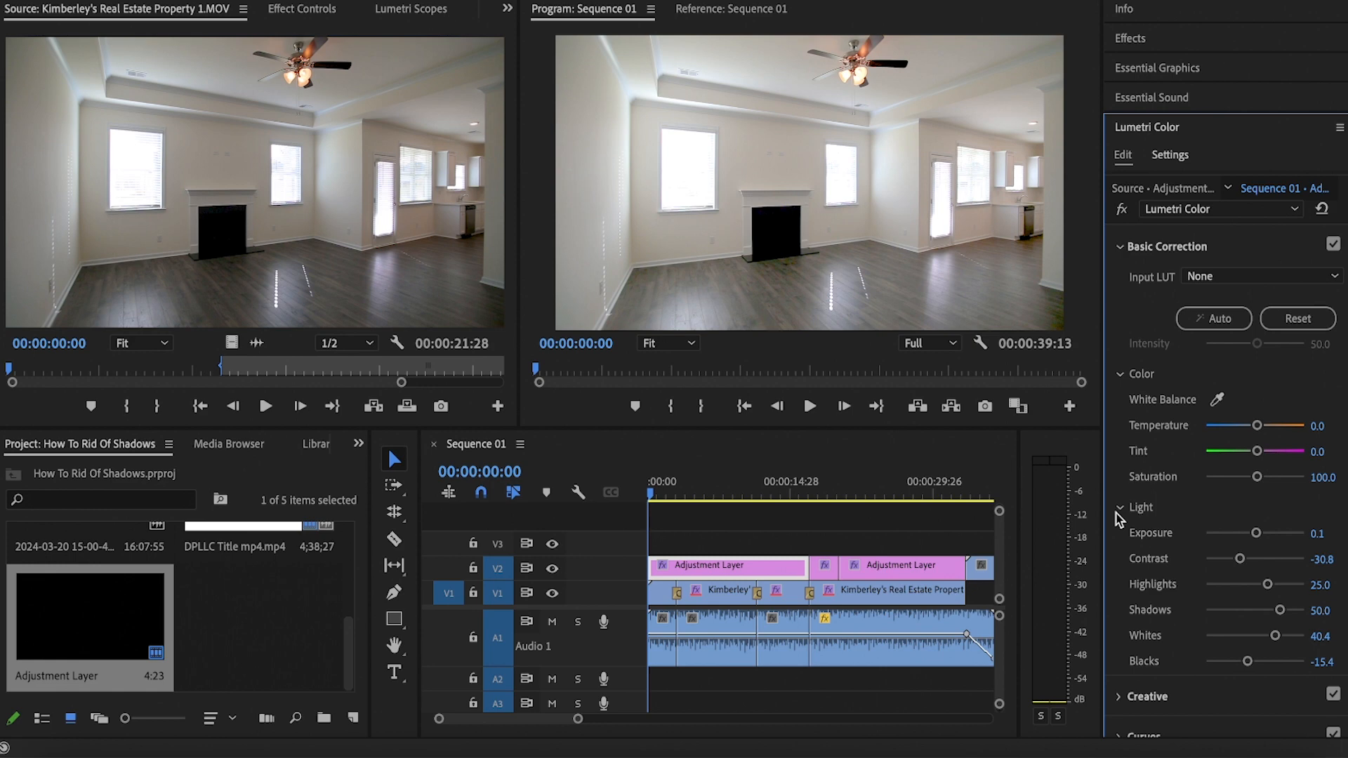
# Play the sequence from the start to review the first adjustment layer's correction and check the following shots.
pyautogui.press('space')
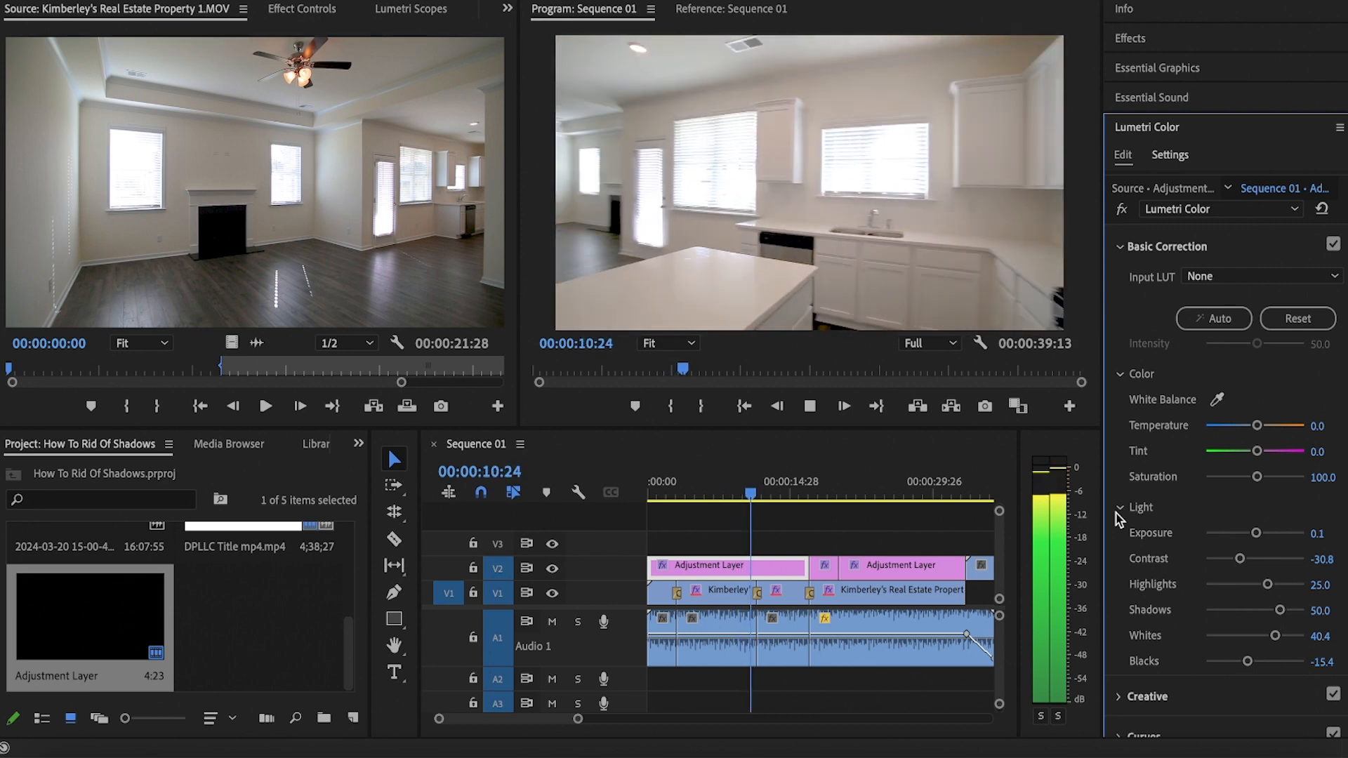
pyautogui.press('space')
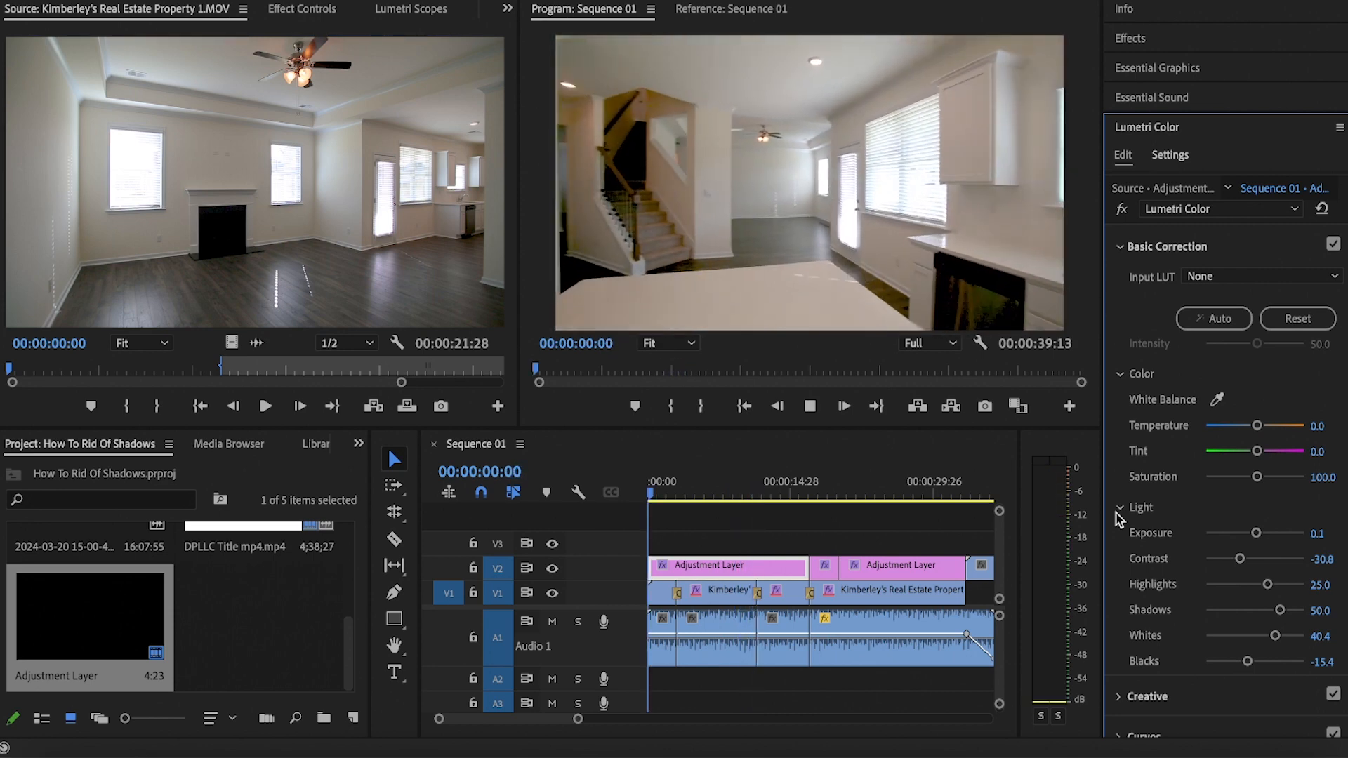
pyautogui.press('Home')
pyautogui.press('space')
pyautogui.press('space')
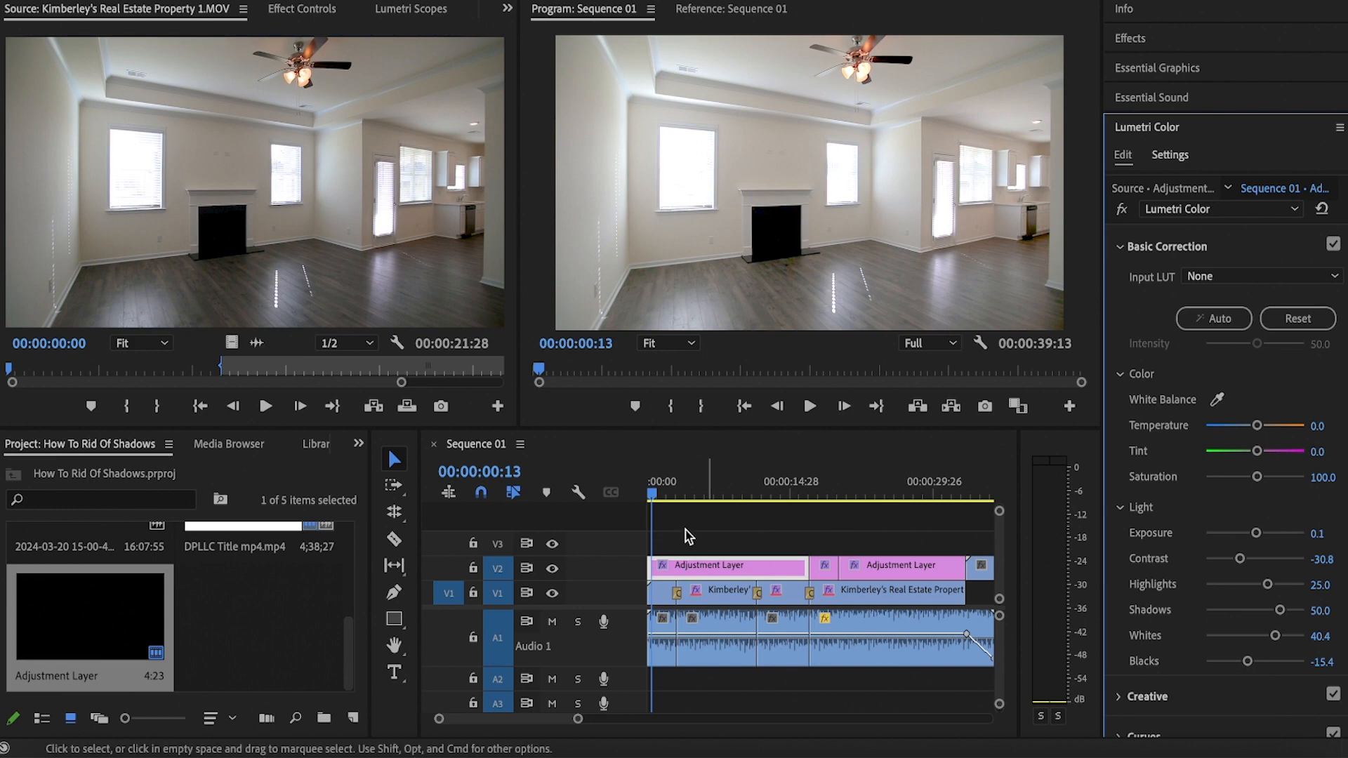
pyautogui.moveTo(651, 494); pyautogui.dragTo(596, 491)
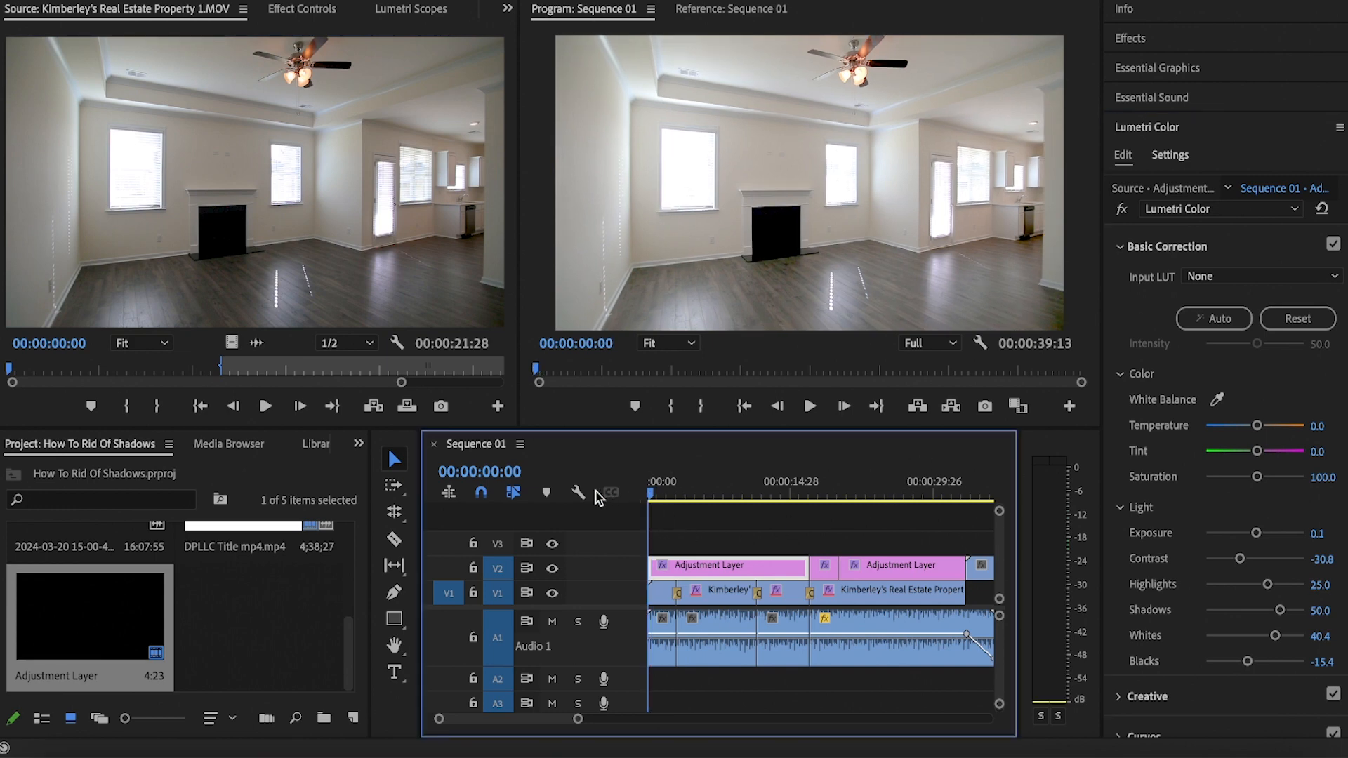
pyautogui.press('space')
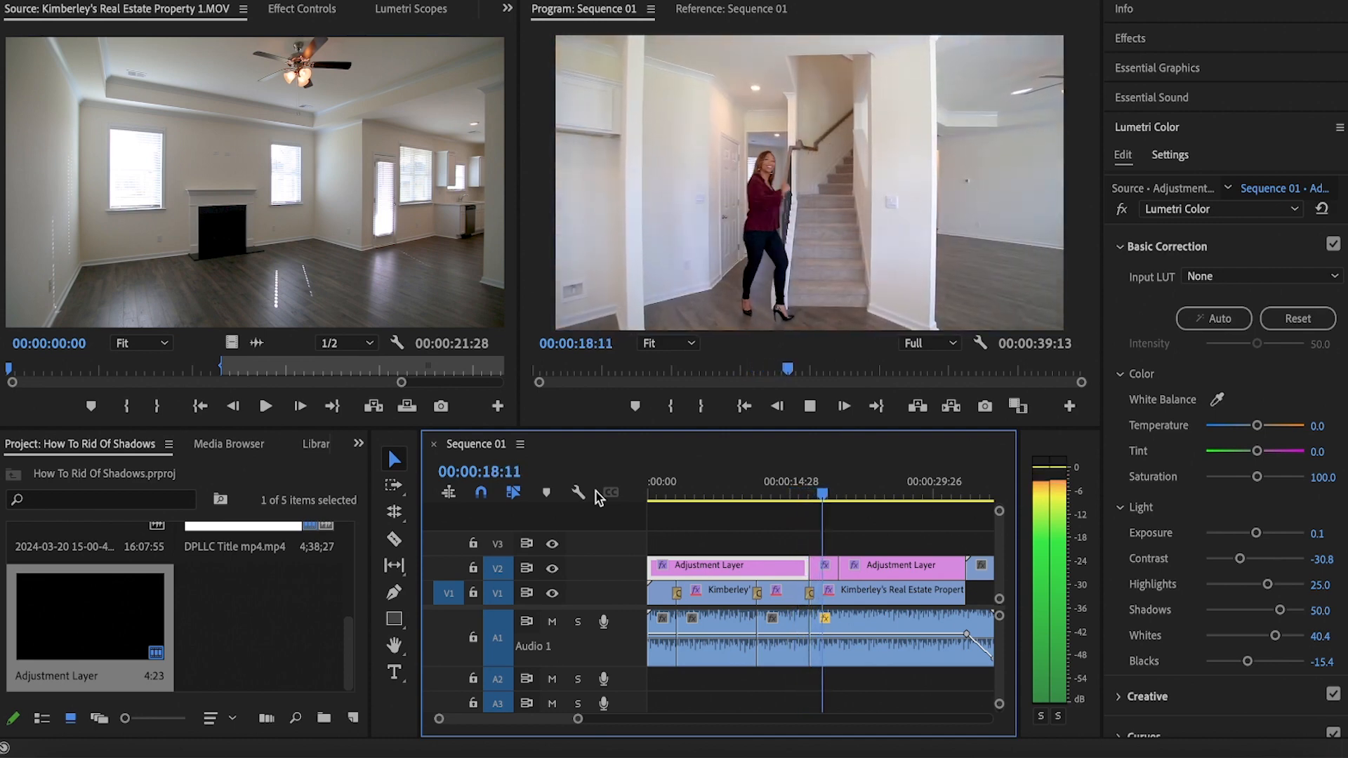
pyautogui.press('space')
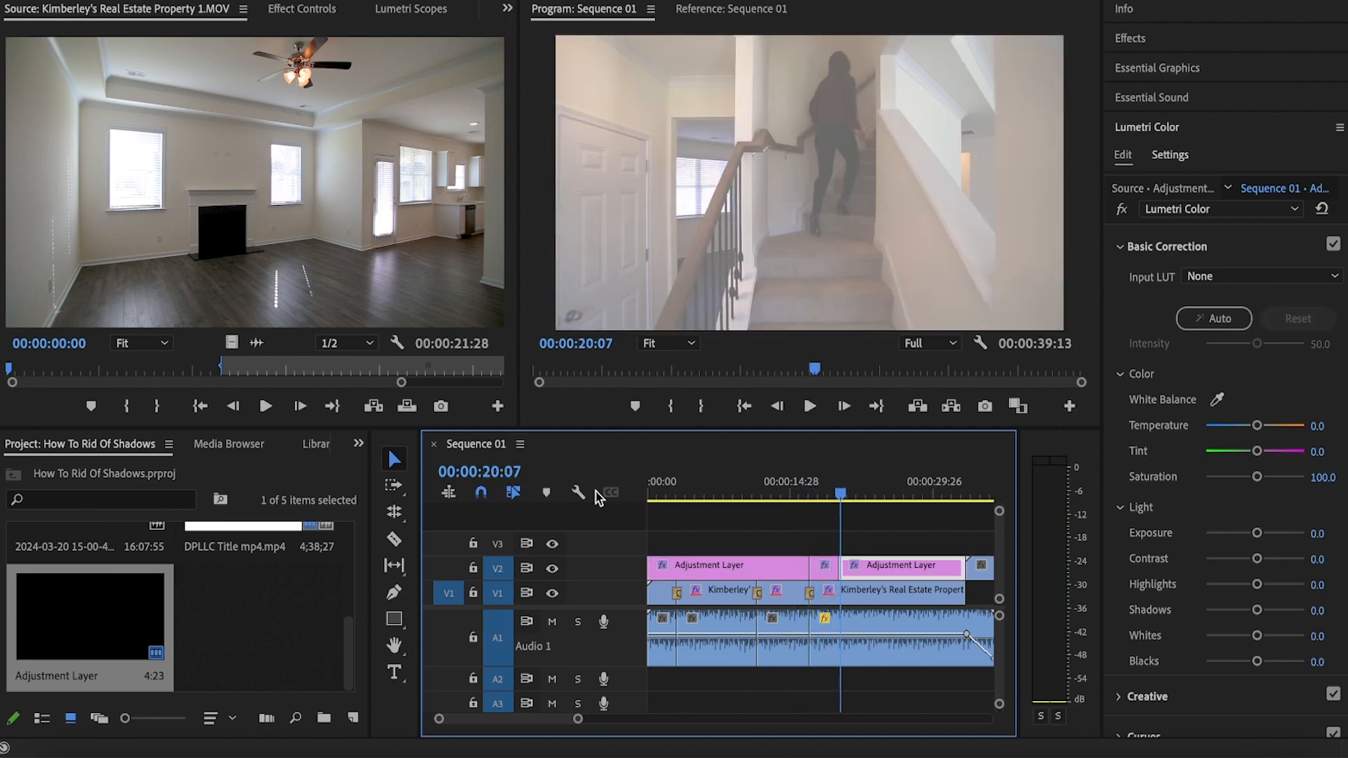
# At 00:00:18:06, set the second adjustment layer's blacks to -3.8, whites 25.0, shadows 9.6, highlights 9.6, contrast -5.8 and exposure 0.1.
pyautogui.moveTo(833, 497)
pyautogui.mouseDown()
pyautogui.moveTo(808, 498)
pyautogui.moveTo(823, 500)
pyautogui.mouseUp()
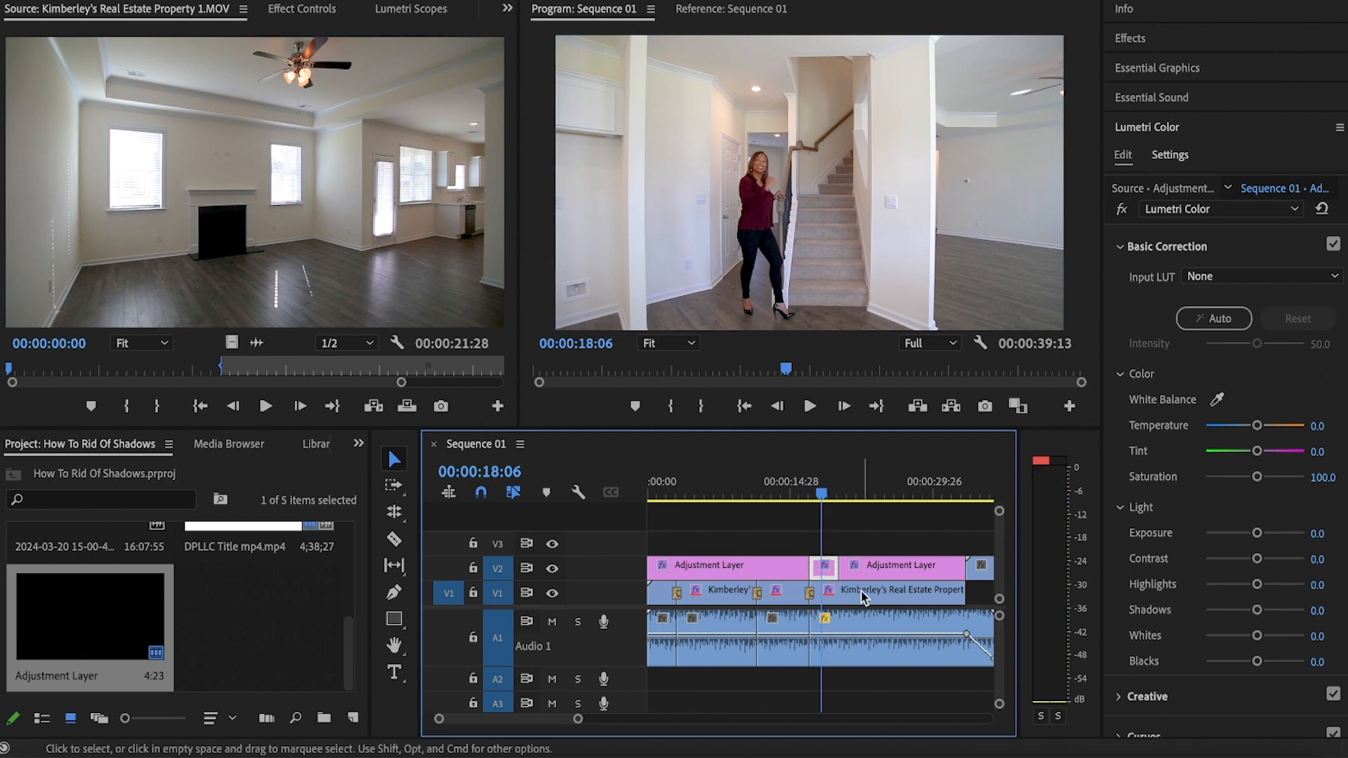
pyautogui.scroll(3, 864, 596)
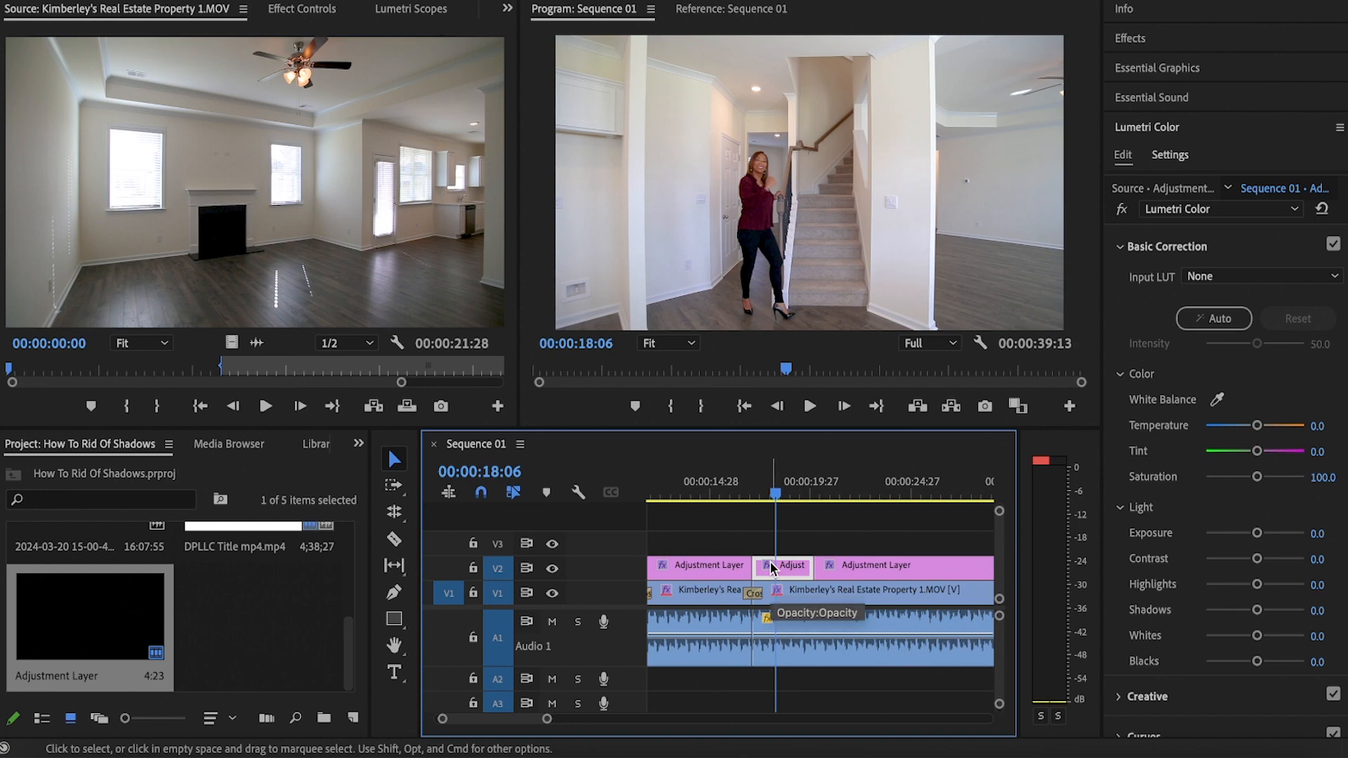
pyautogui.press('c')
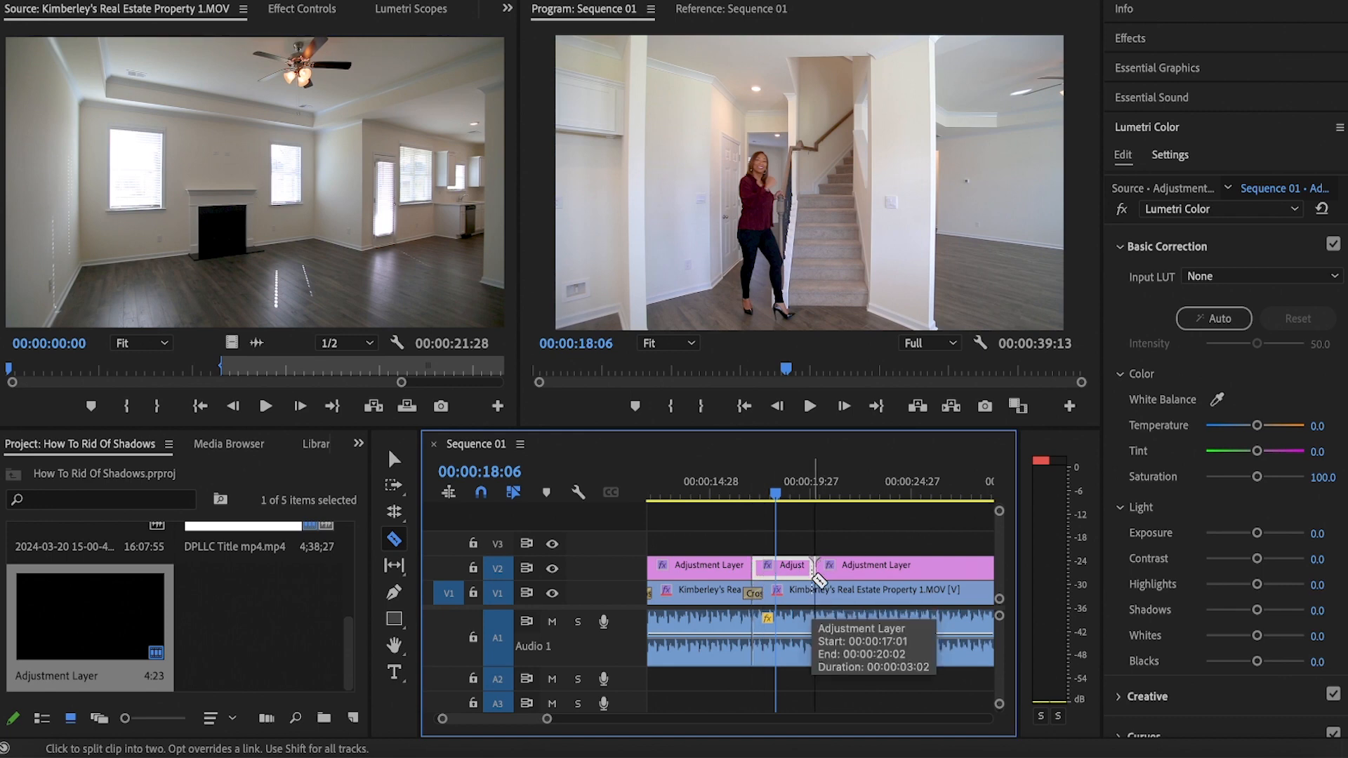
pyautogui.press('v')
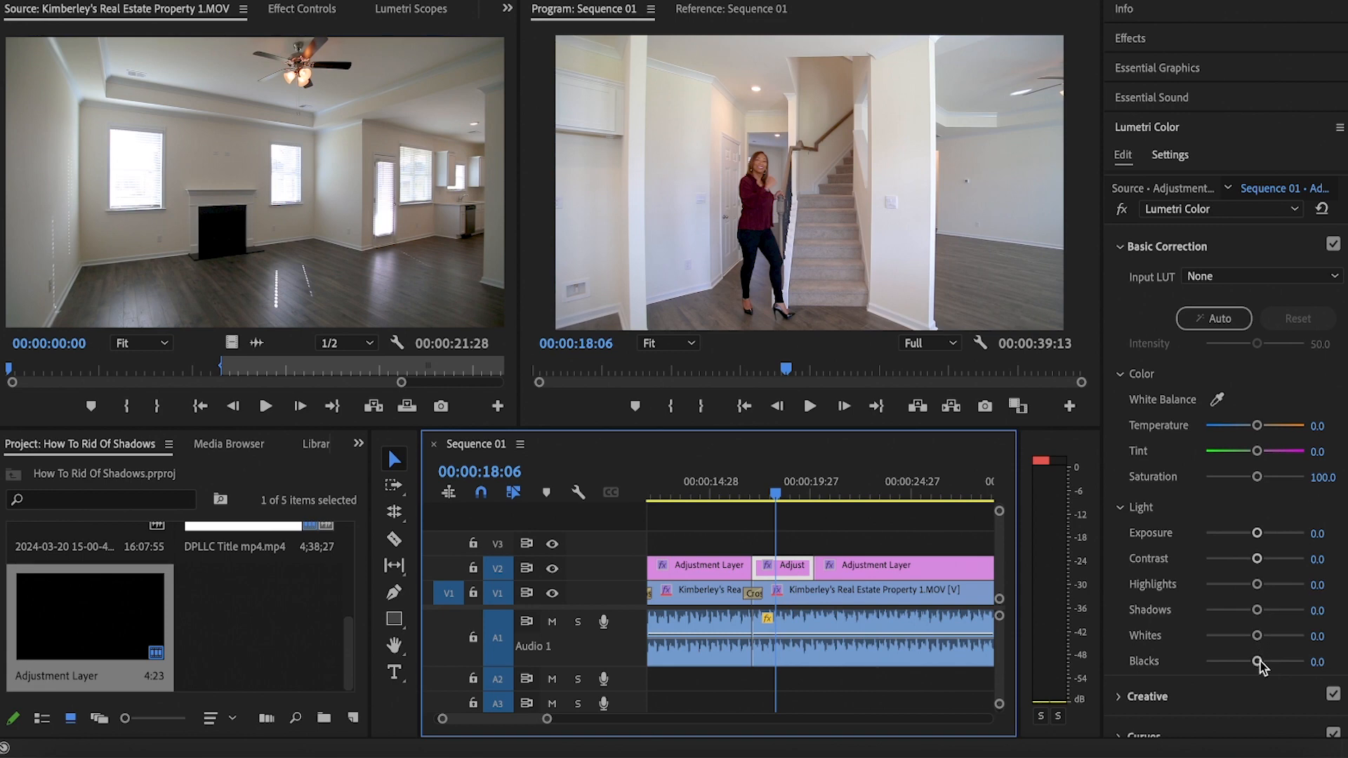
pyautogui.moveTo(1260, 662); pyautogui.dragTo(1254, 663)
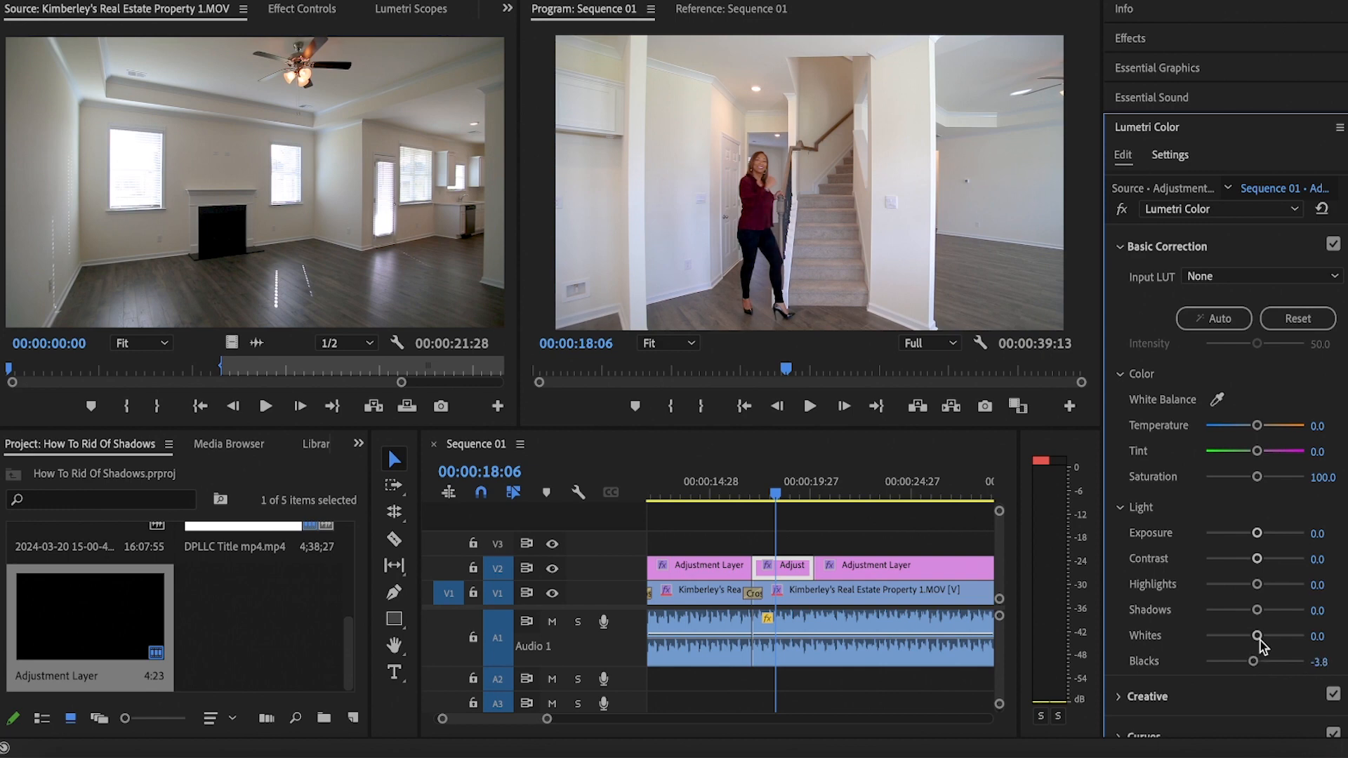
pyautogui.moveTo(1257, 637); pyautogui.dragTo(1267, 638)
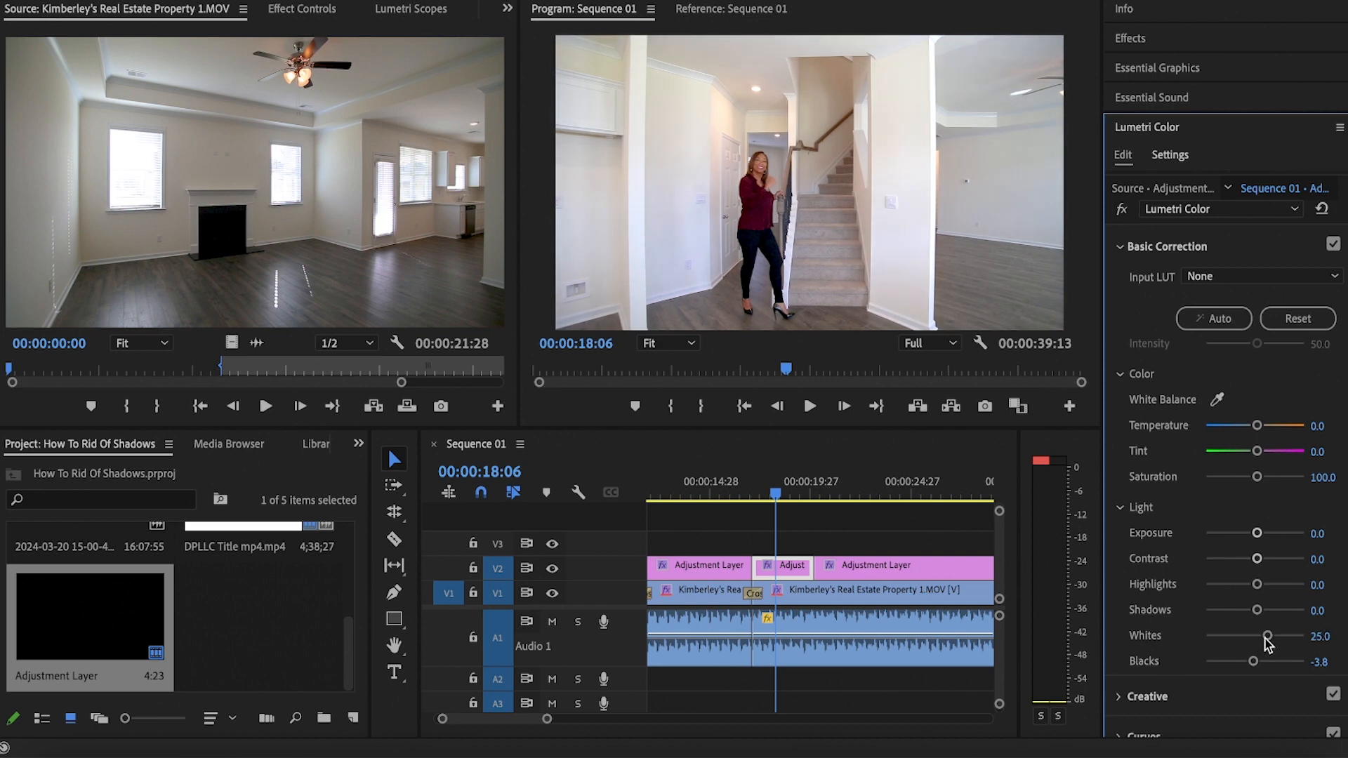
pyautogui.moveTo(1258, 610); pyautogui.dragTo(1258, 610)
pyautogui.moveTo(1258, 585); pyautogui.dragTo(1262, 585)
pyautogui.moveTo(1258, 559); pyautogui.dragTo(1252, 559)
pyautogui.moveTo(1258, 538); pyautogui.dragTo(1257, 539)
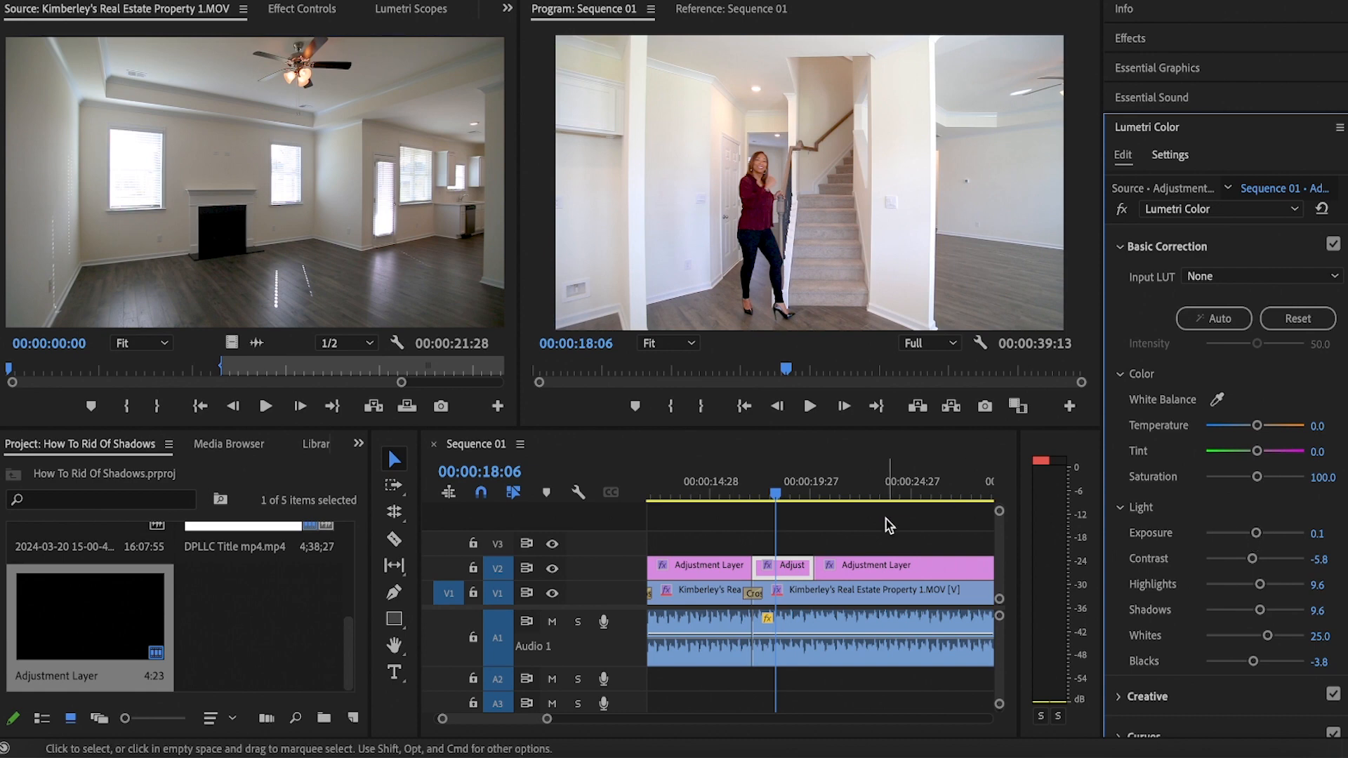
# At 00:00:21:19, set the third adjustment layer's blacks to -9.6, whites 30.8, shadows 40.4, highlights 30.8, contrast -40.4 and exposure 0.1.
pyautogui.click(698, 486)
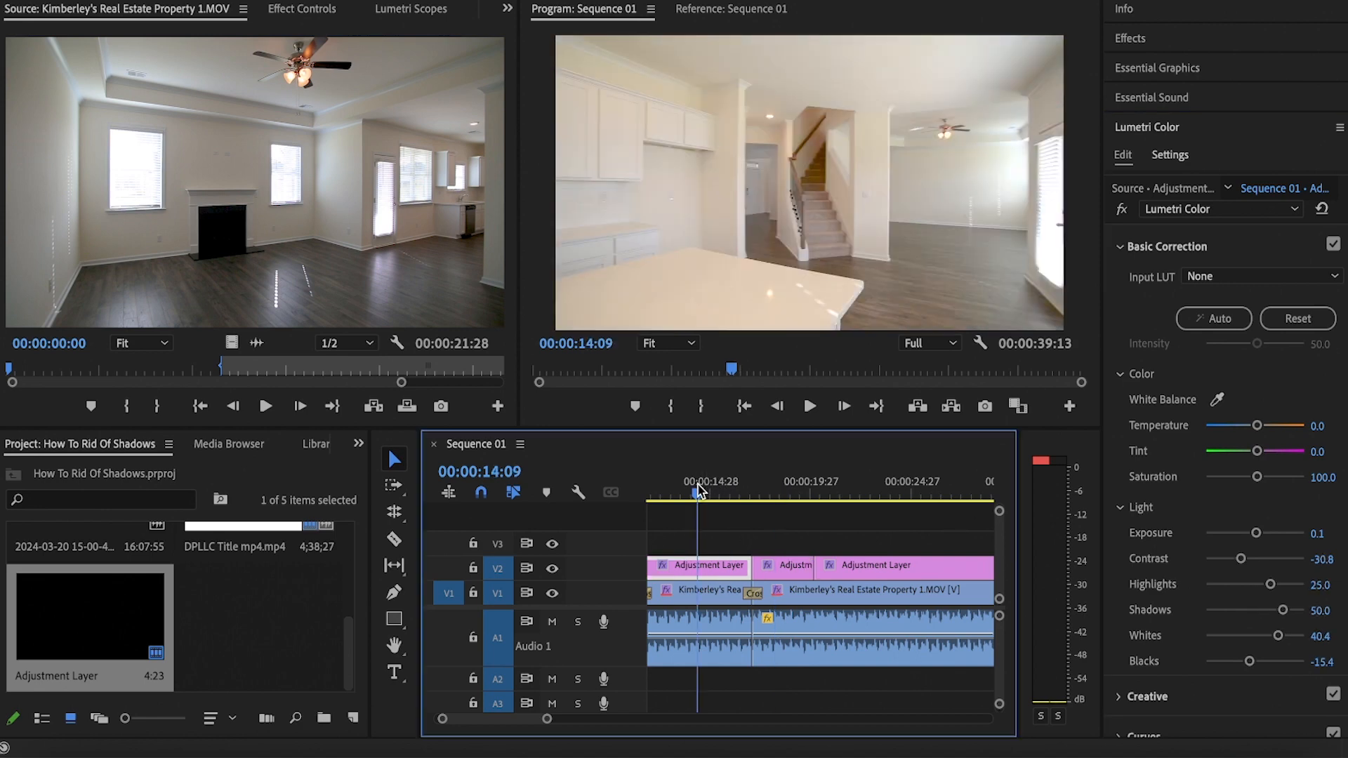
pyautogui.press('space')
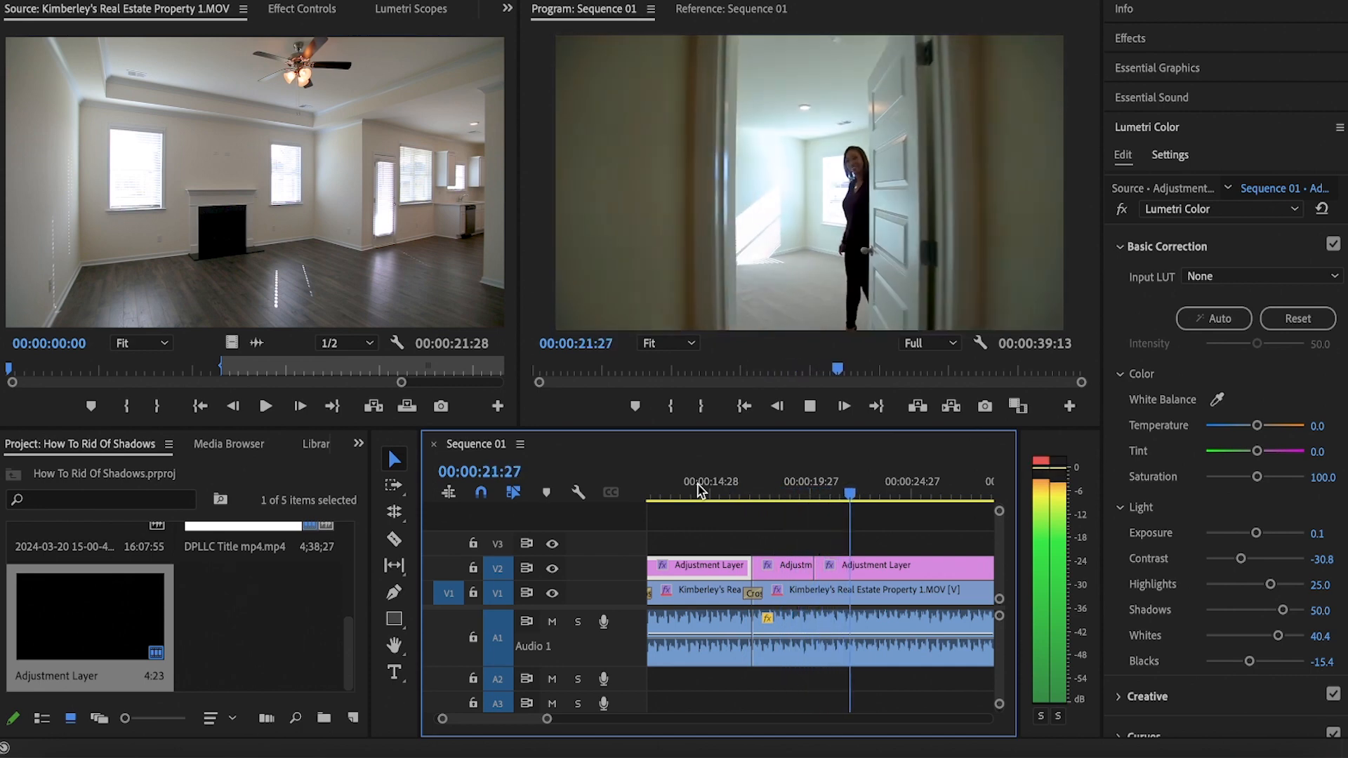
pyautogui.press('space')
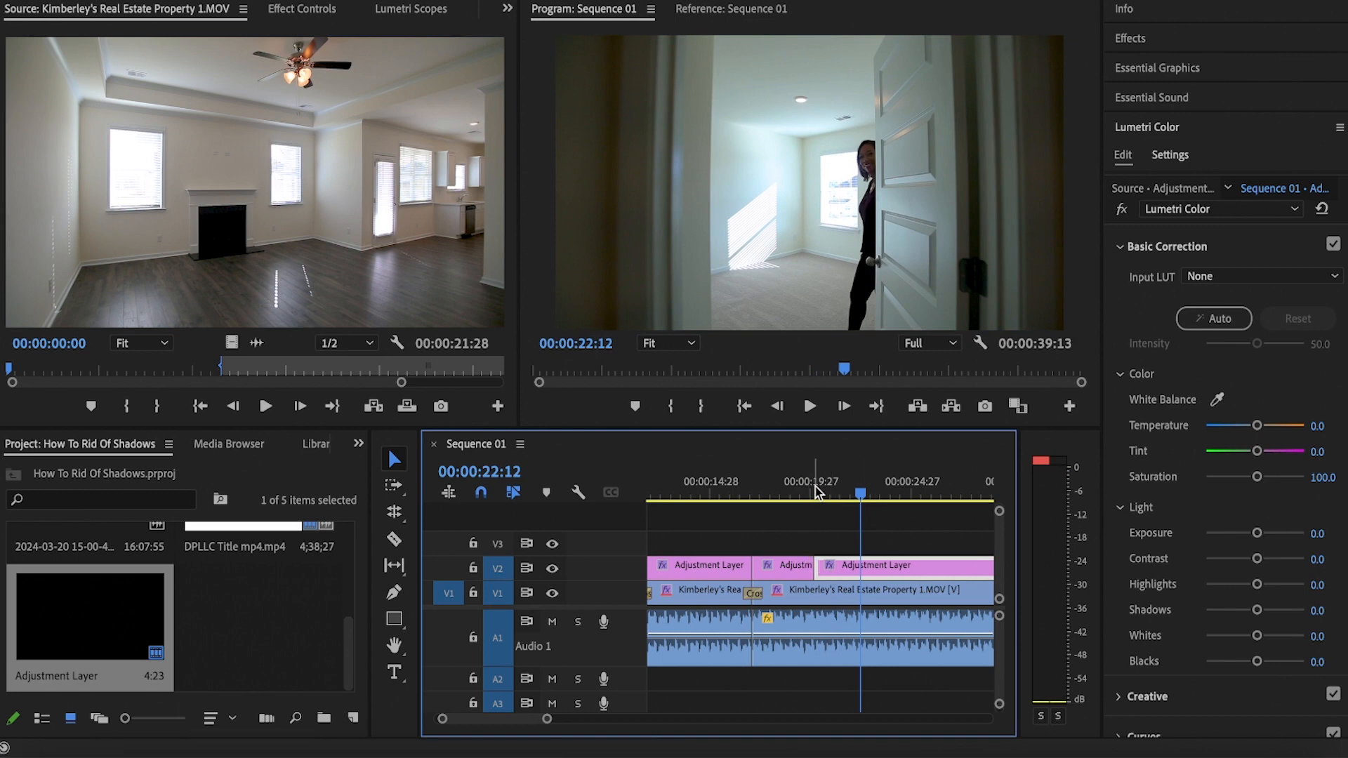
pyautogui.moveTo(815, 486); pyautogui.dragTo(840, 501)
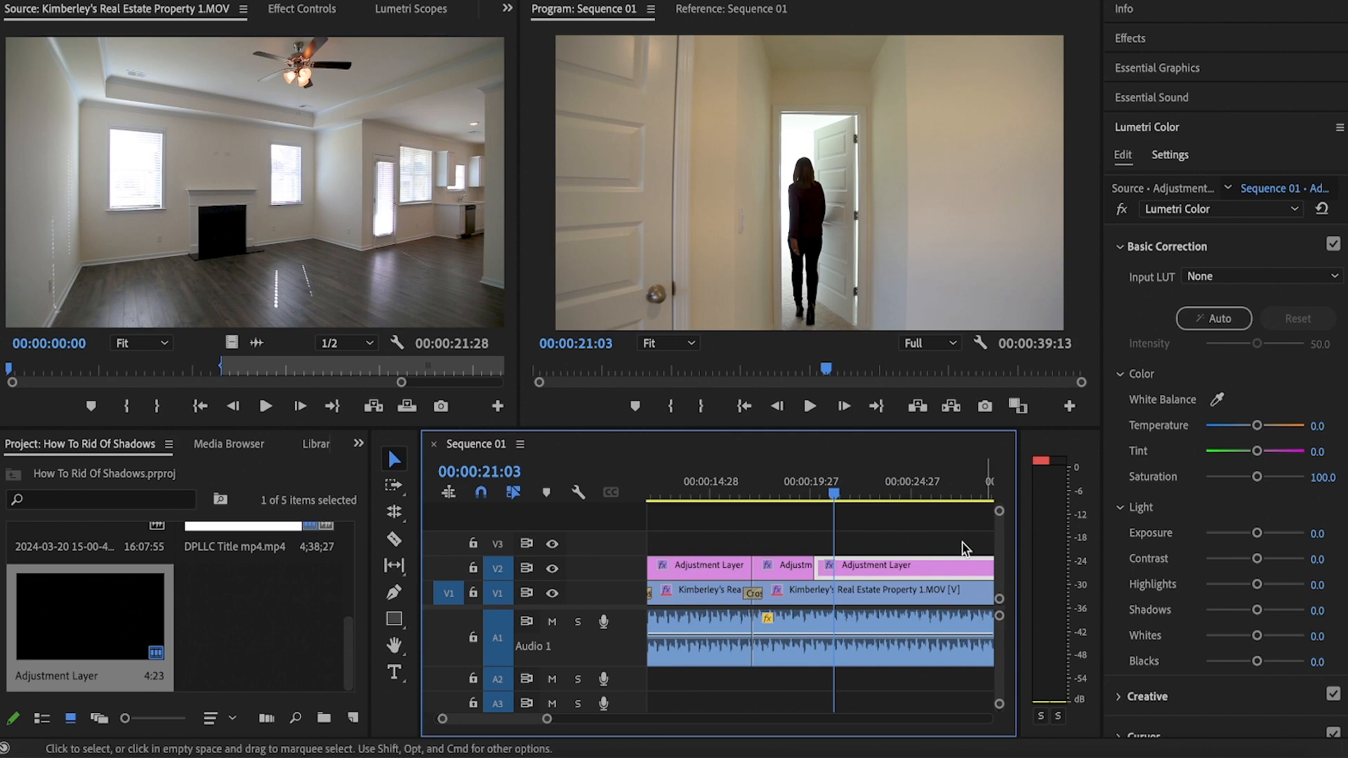
pyautogui.moveTo(838, 500); pyautogui.dragTo(850, 504)
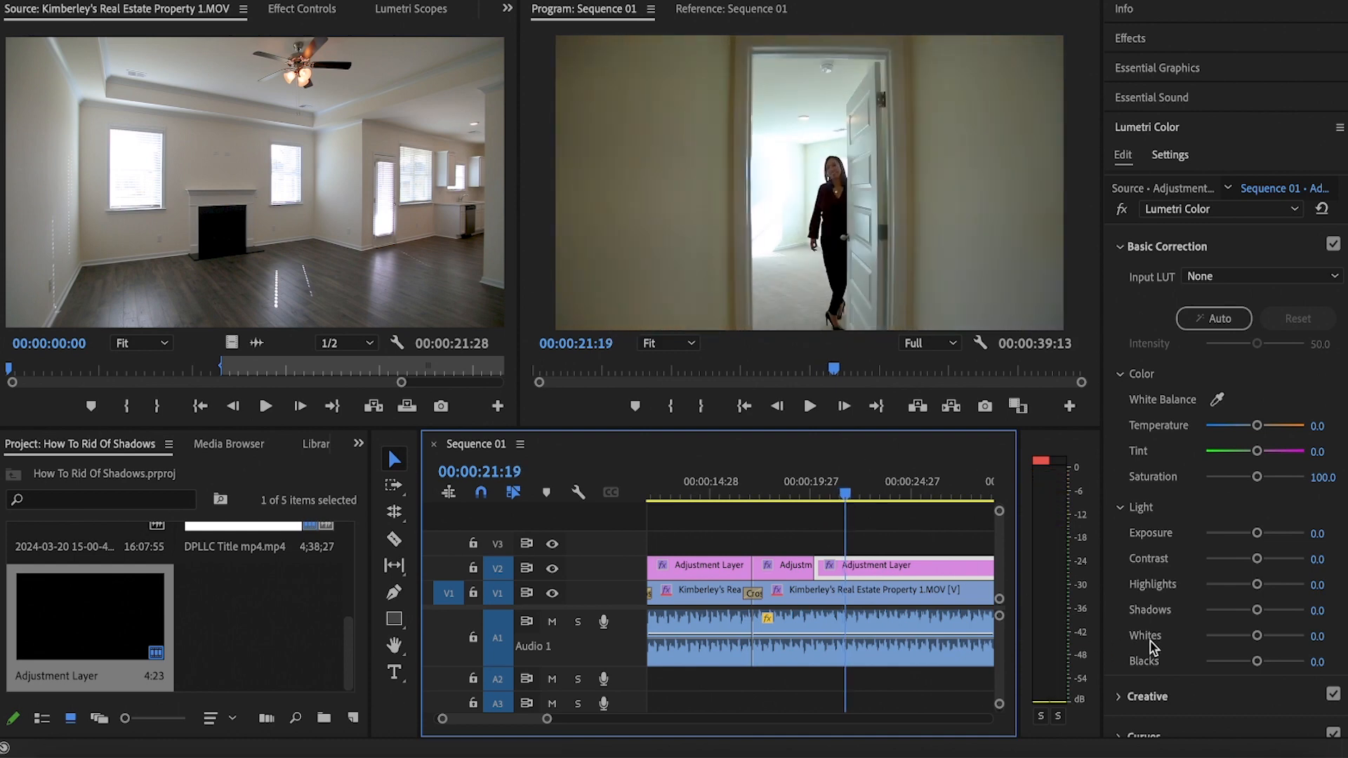
pyautogui.moveTo(1257, 665); pyautogui.dragTo(1257, 667)
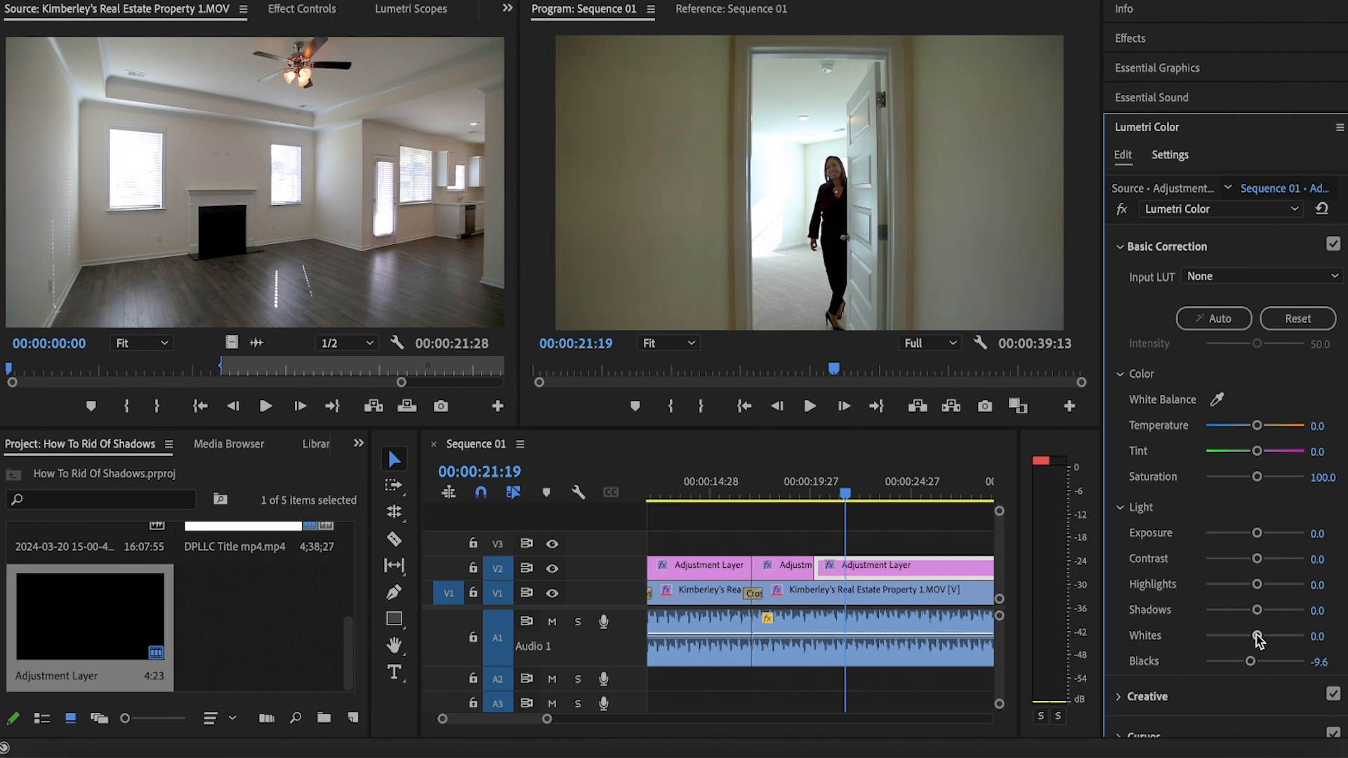
pyautogui.moveTo(1268, 643); pyautogui.dragTo(1272, 645)
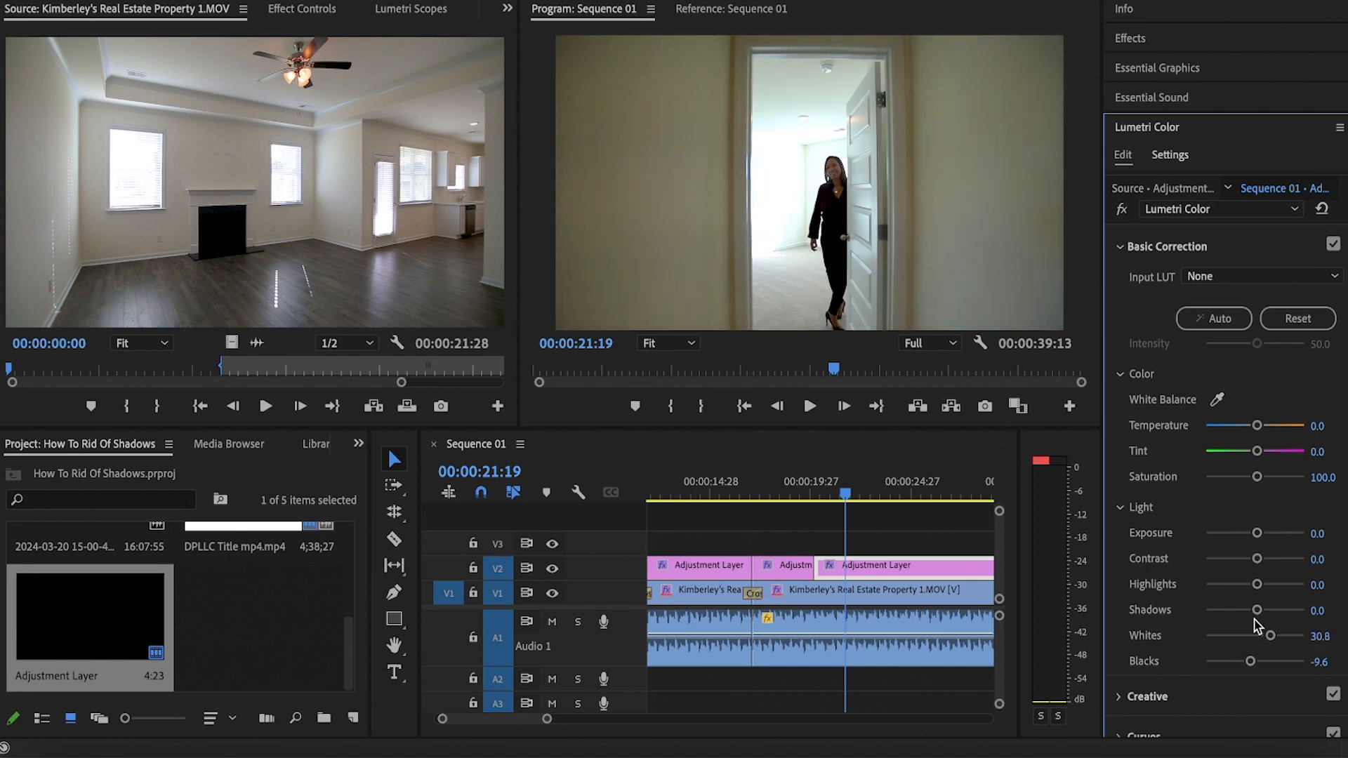
pyautogui.moveTo(1259, 613); pyautogui.dragTo(1271, 614)
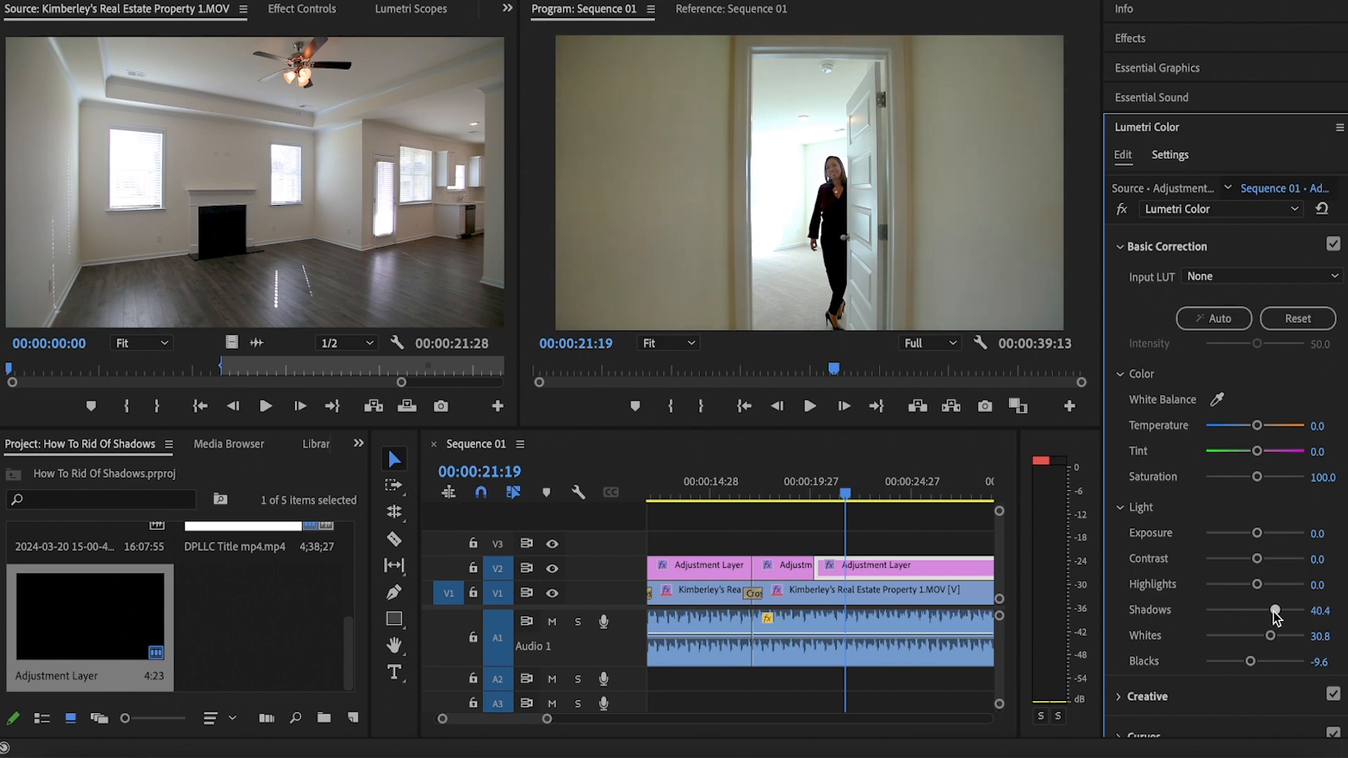
pyautogui.moveTo(1261, 594); pyautogui.dragTo(1273, 591)
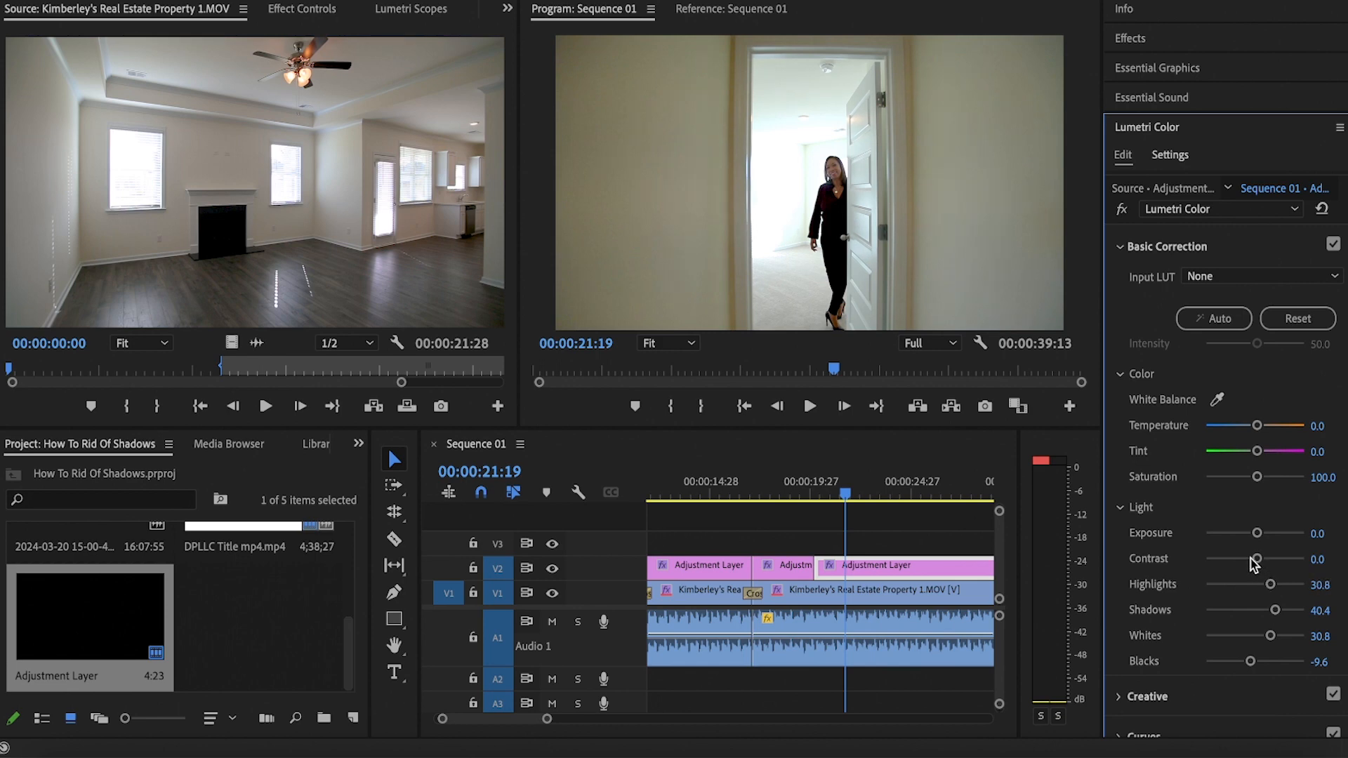
pyautogui.moveTo(1257, 560); pyautogui.dragTo(1245, 559)
pyautogui.moveTo(1258, 538); pyautogui.dragTo(1261, 538)
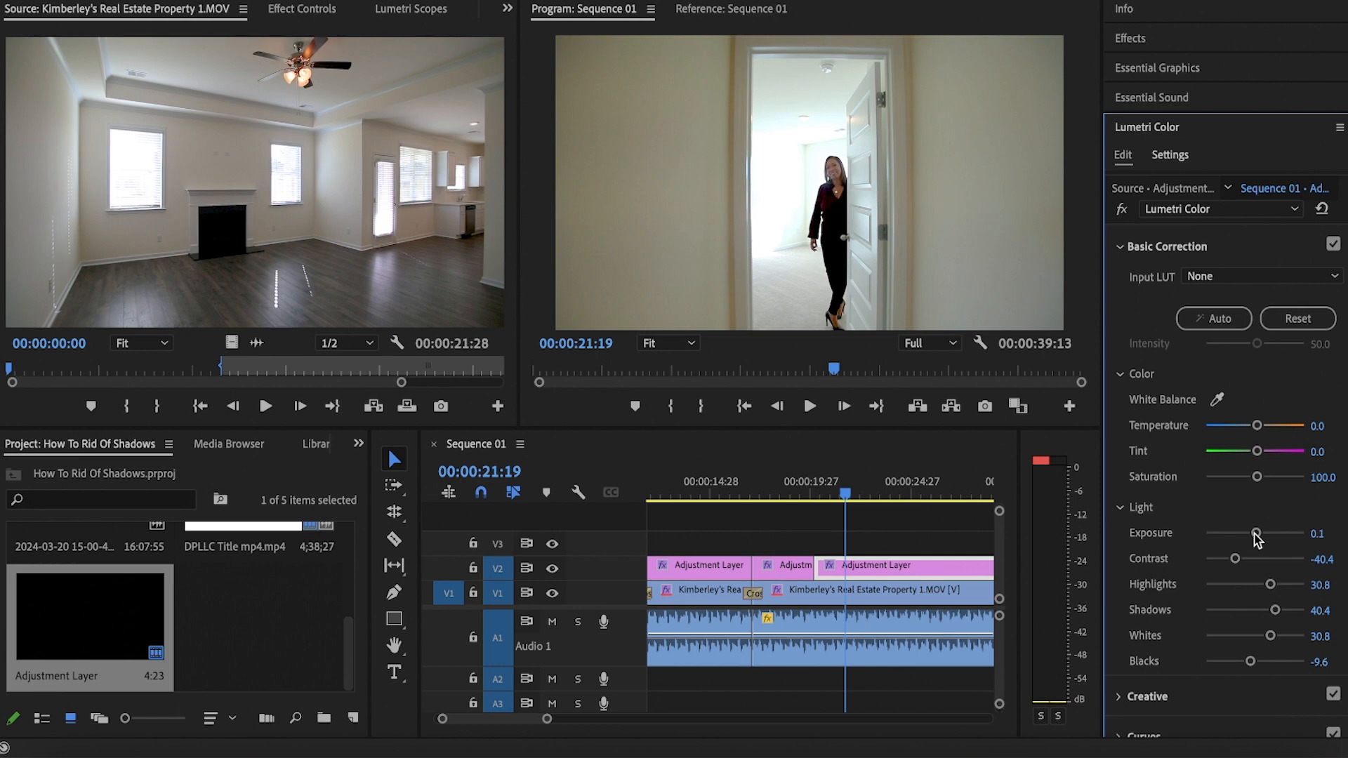
# Using the bedroom shot at 00:00:25:01 as reference, set the third adjustment layer's shadows to 69.2 and exposure to 0.2.
pyautogui.click(799, 498)
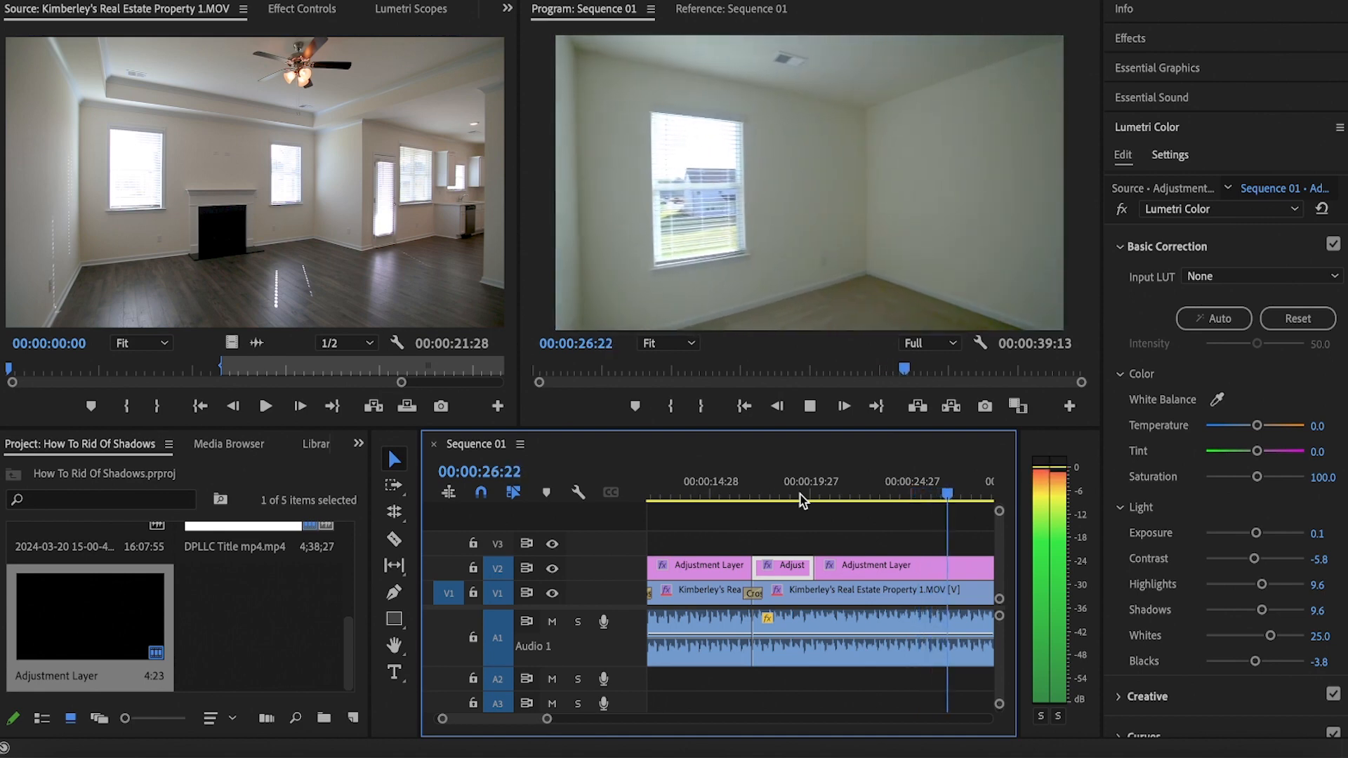
pyautogui.press('space')
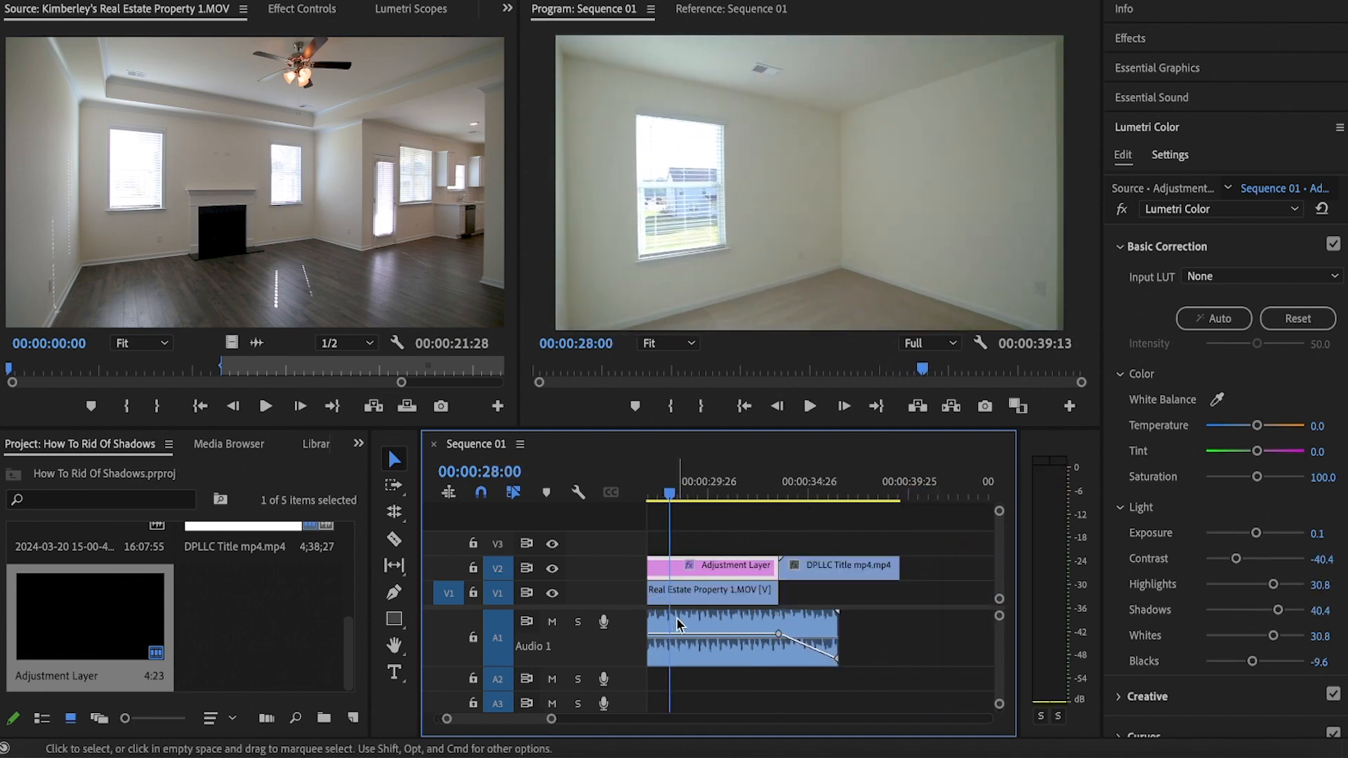
pyautogui.scroll(3, 746, 528)
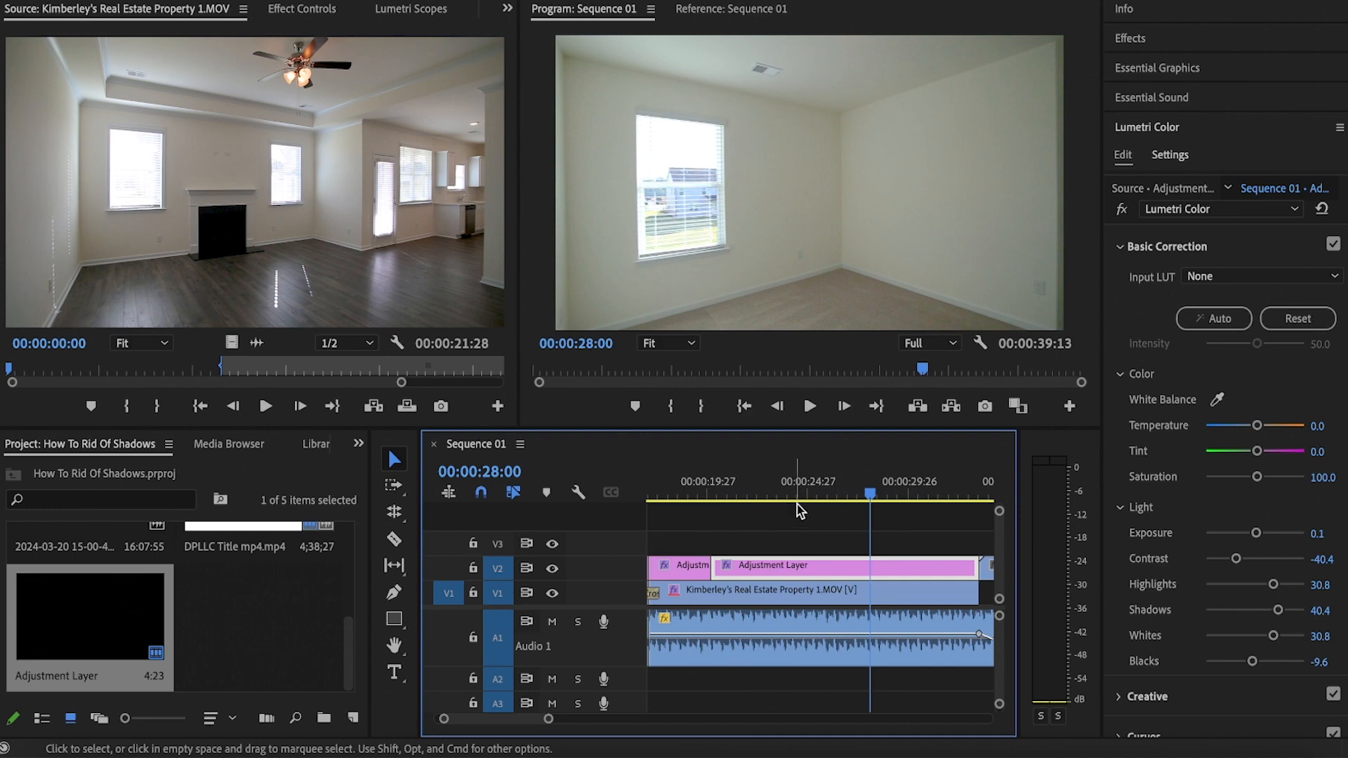
pyautogui.click(825, 493)
pyautogui.moveTo(826, 488); pyautogui.dragTo(812, 492)
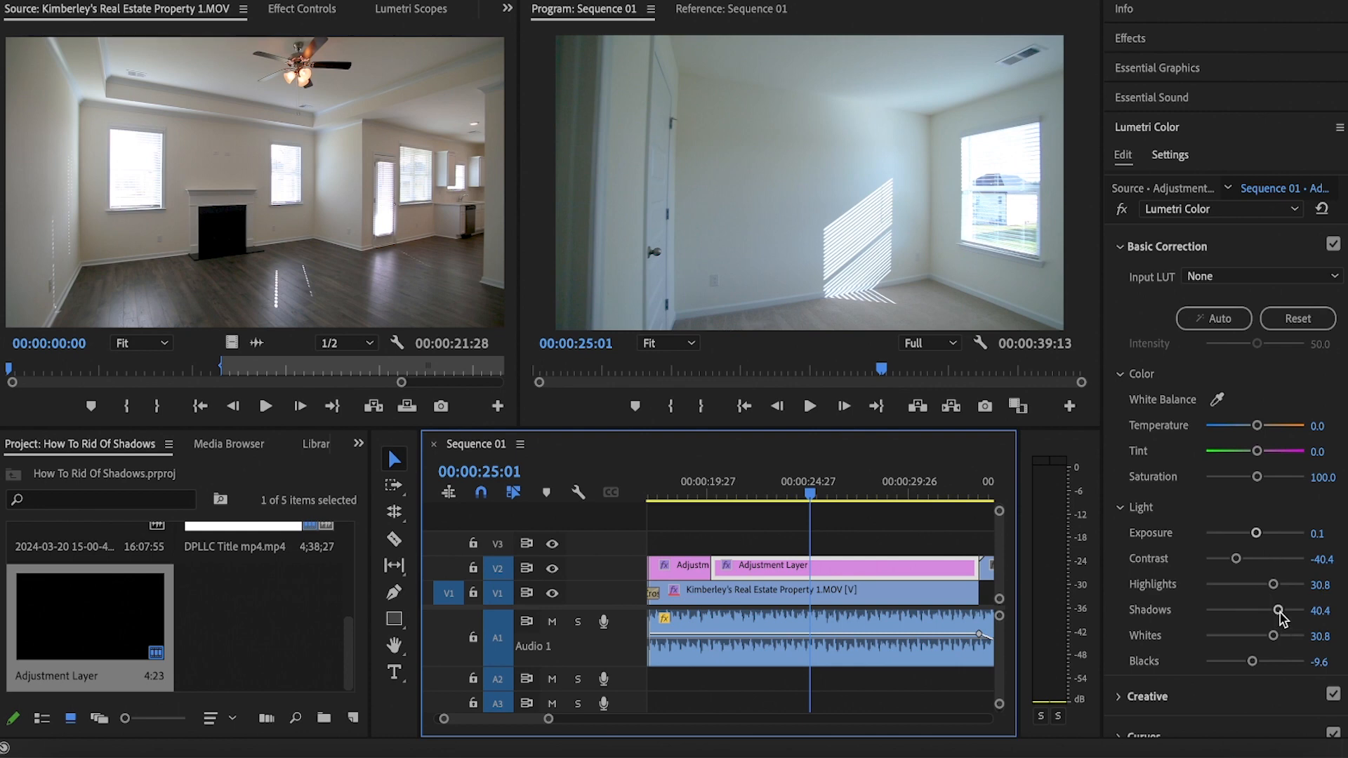
pyautogui.moveTo(1279, 610); pyautogui.dragTo(1292, 611)
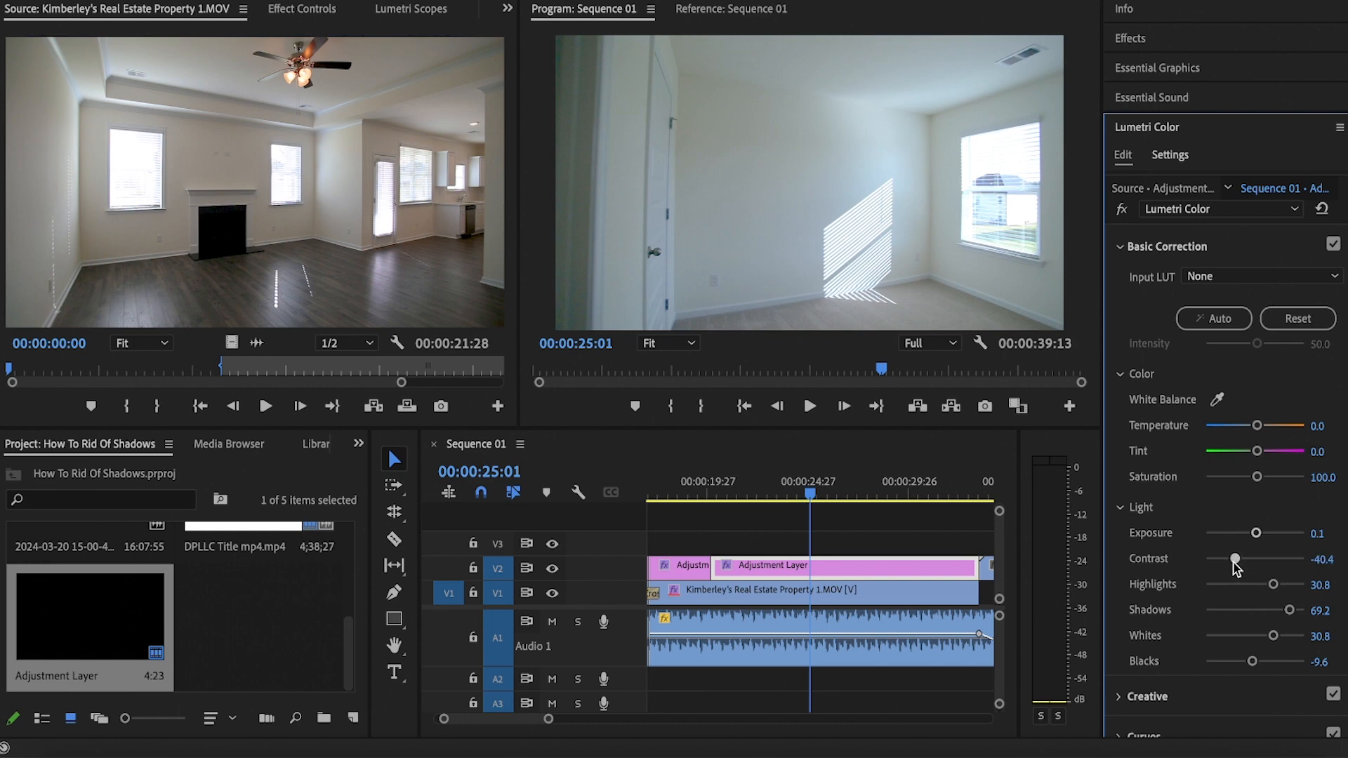
pyautogui.moveTo(1261, 538); pyautogui.dragTo(1259, 535)
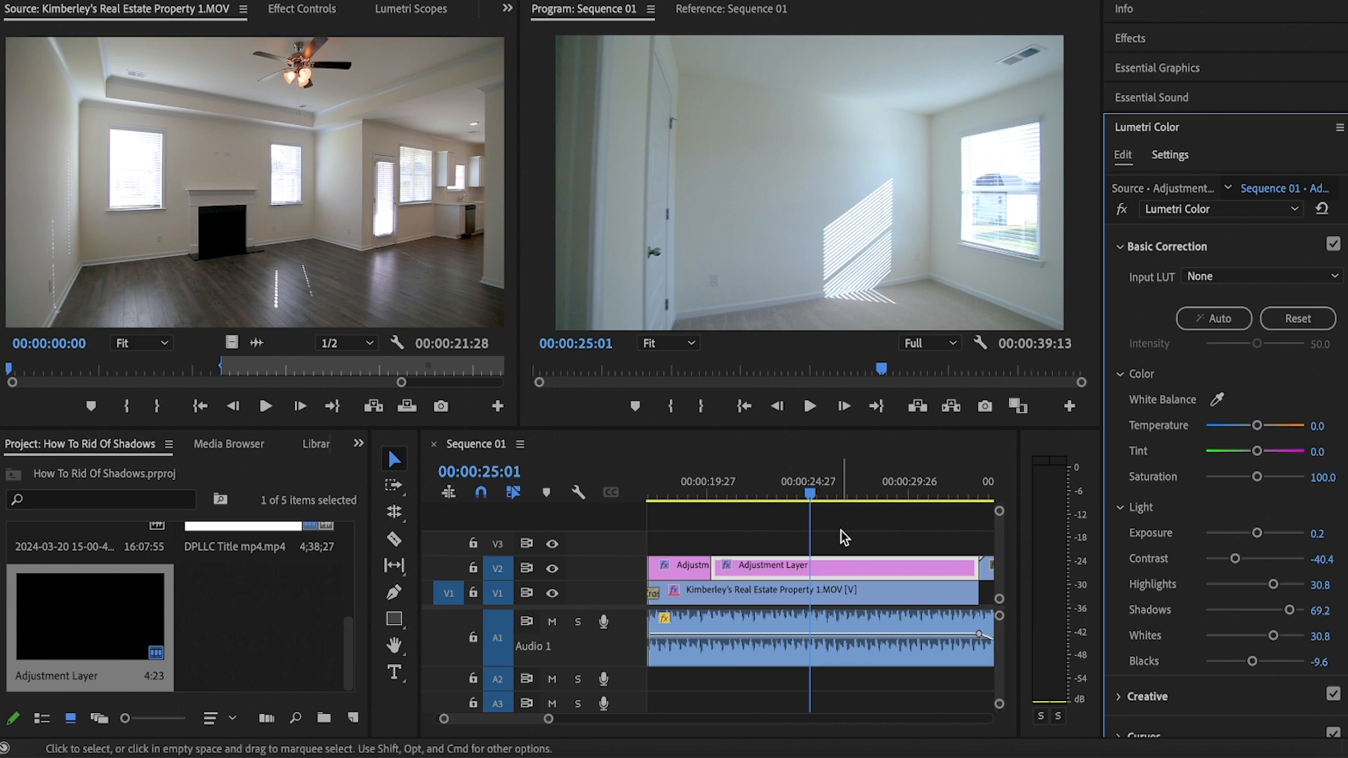
pyautogui.click(702, 482)
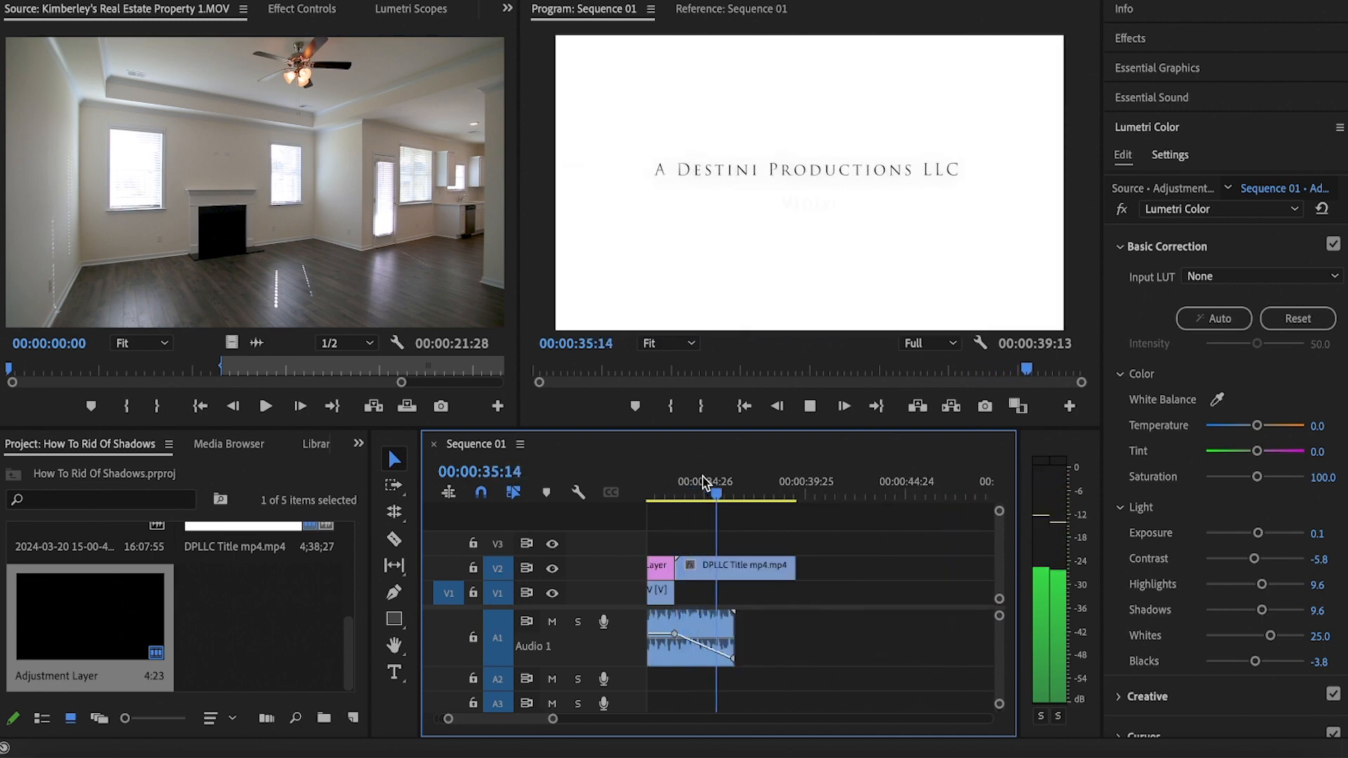
# Play the whole sequence from the start through the closing title to review all the adjustment layers' corrections.
pyautogui.press('space')
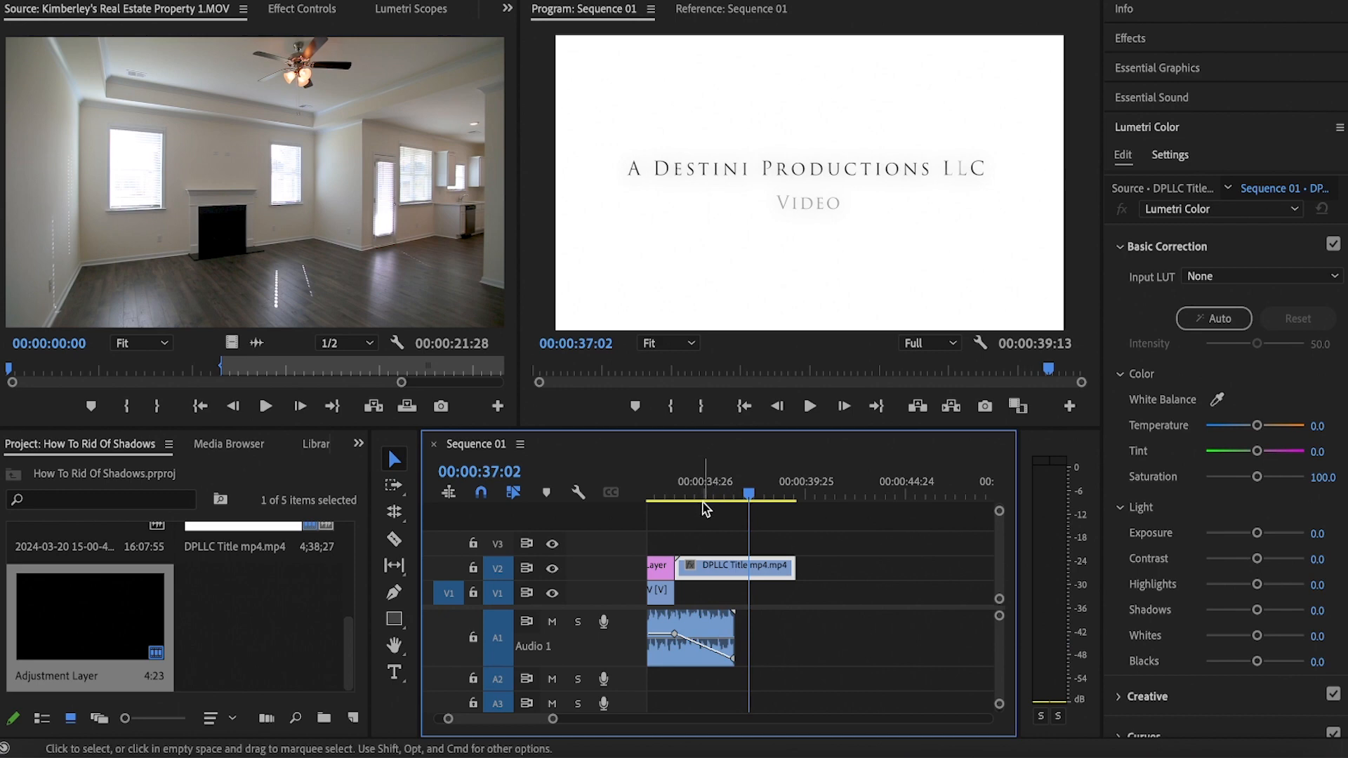
pyautogui.press('Home')
pyautogui.press('space')
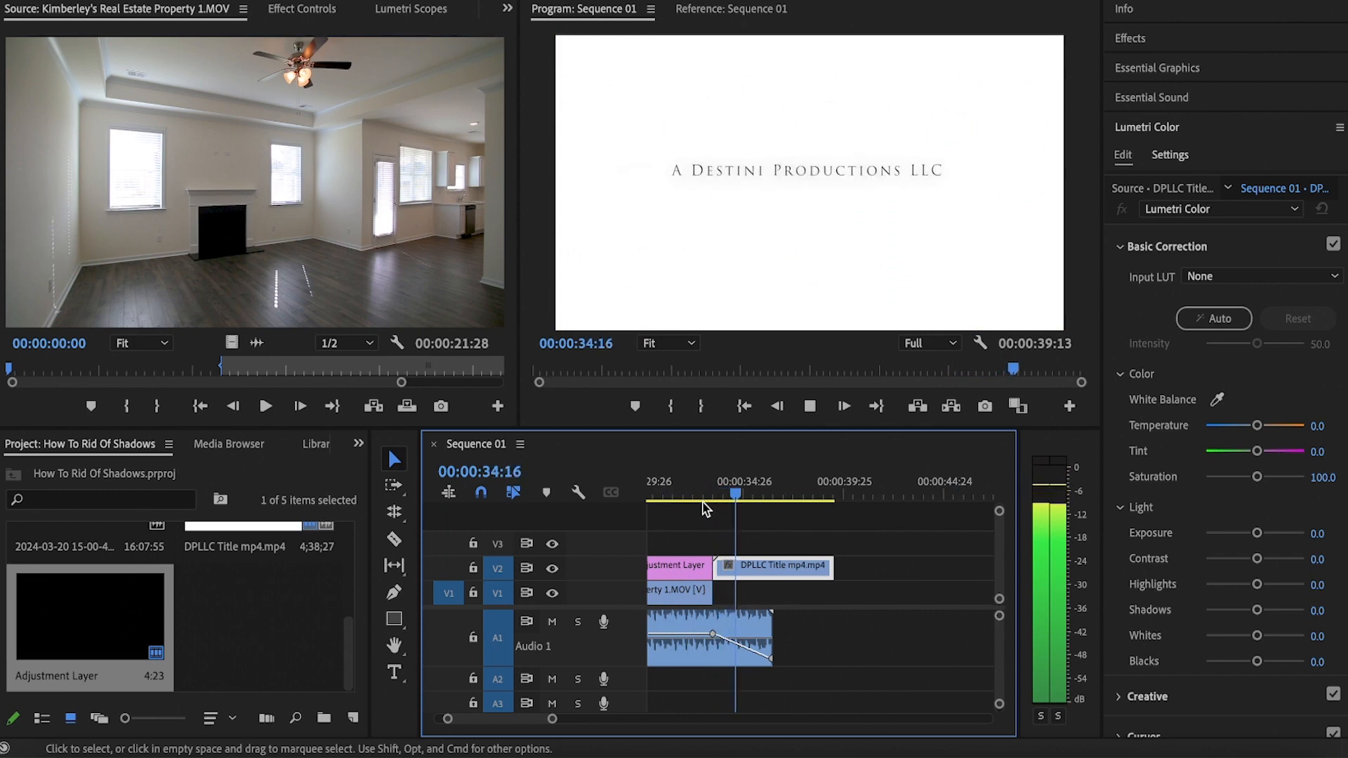
pyautogui.press('space')
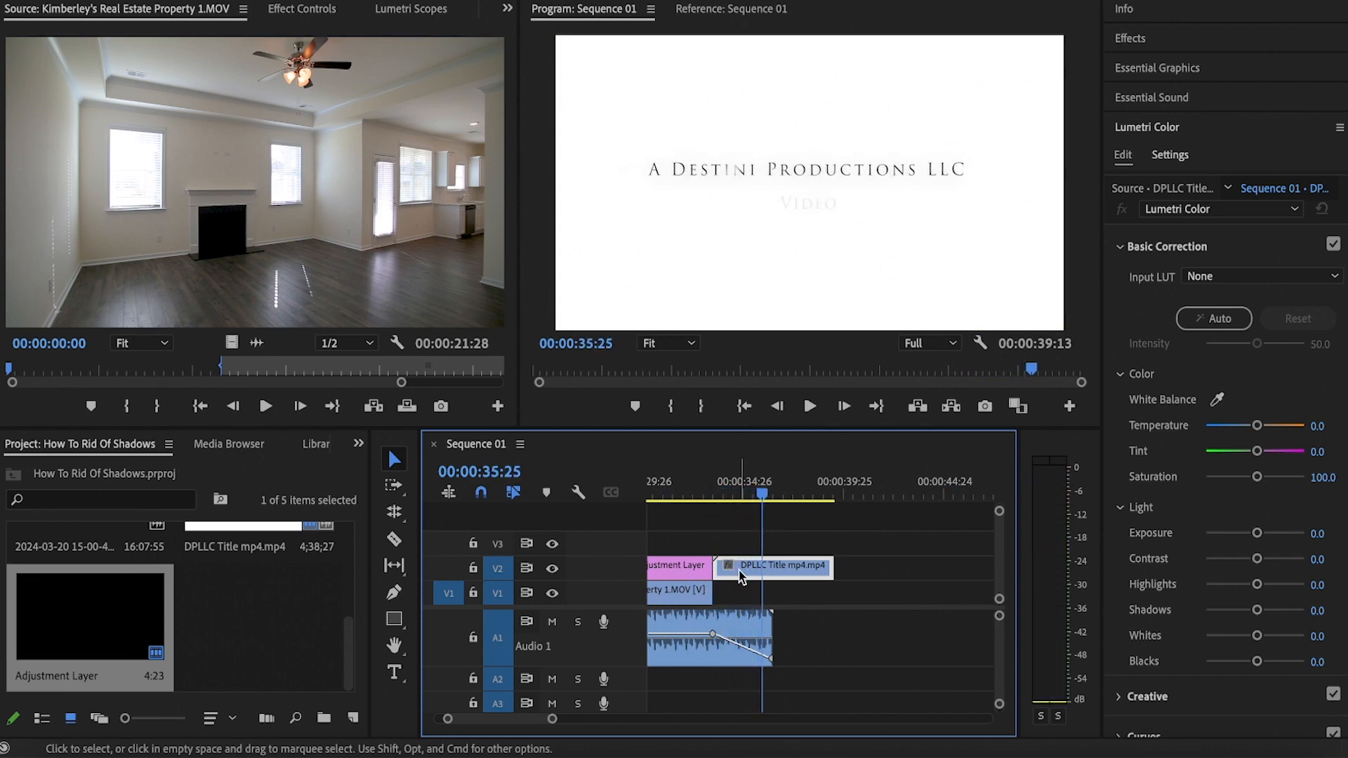
# Play the cut between the first and second adjustment layers twice from about 00:00:16:02 to check the light change.
pyautogui.scroll(5, 739, 570)
pyautogui.scroll(3, 739, 571)
pyautogui.click(794, 489)
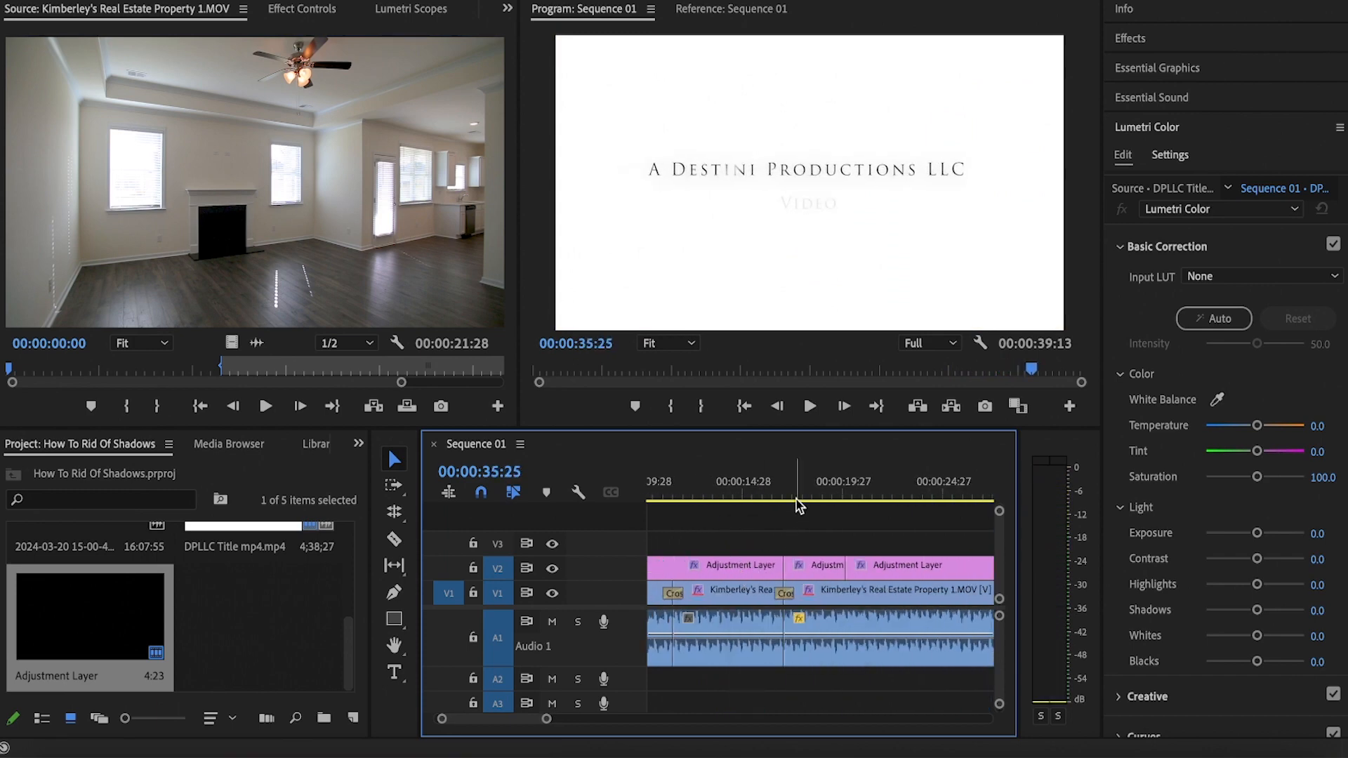
pyautogui.moveTo(794, 487); pyautogui.dragTo(766, 488)
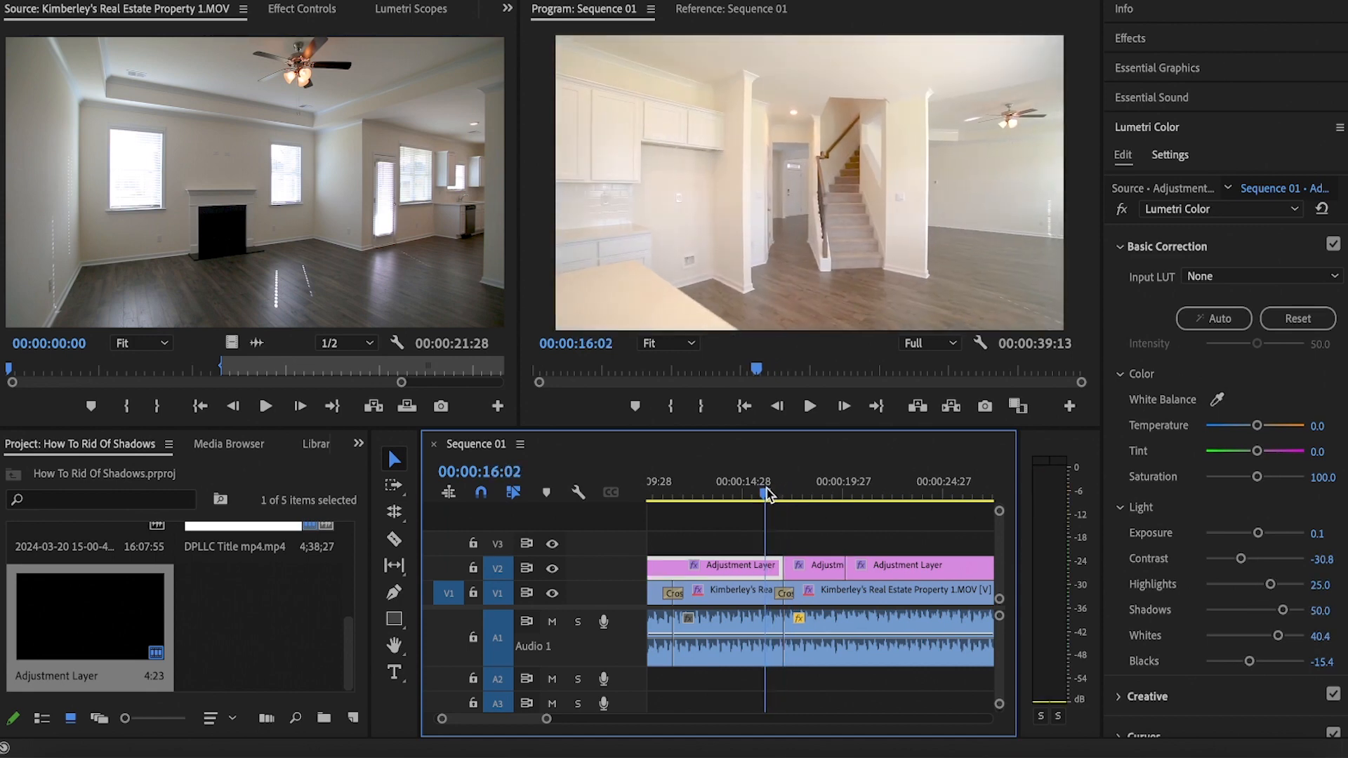
pyautogui.press('space')
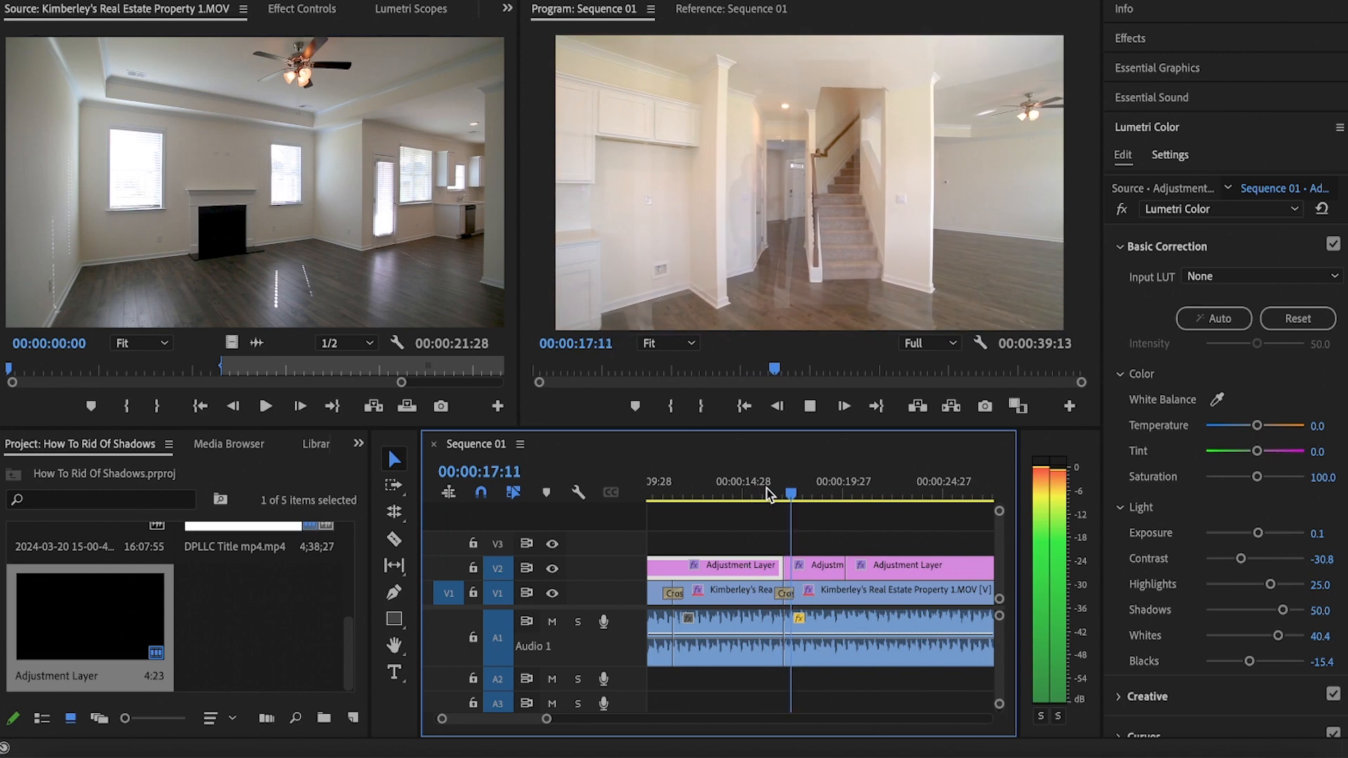
pyautogui.click(765, 487)
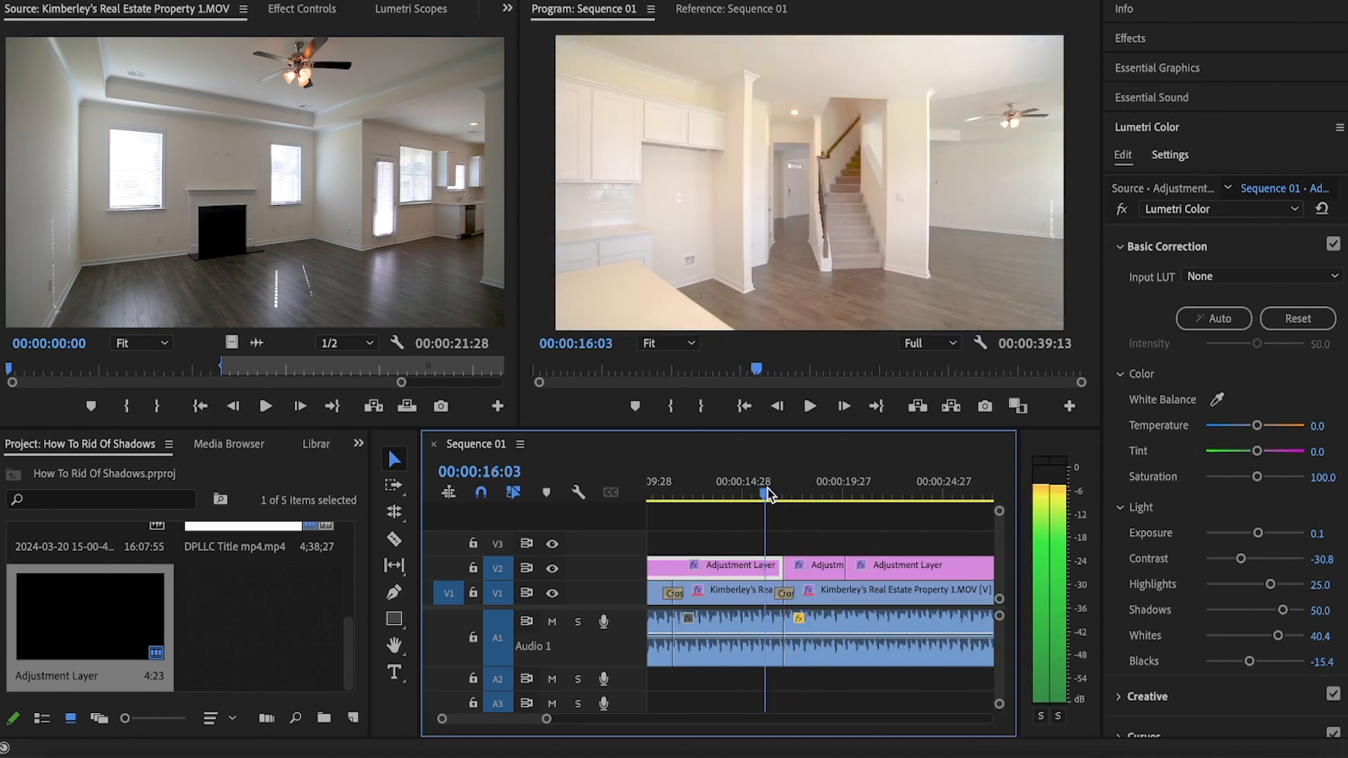
pyautogui.press('space')
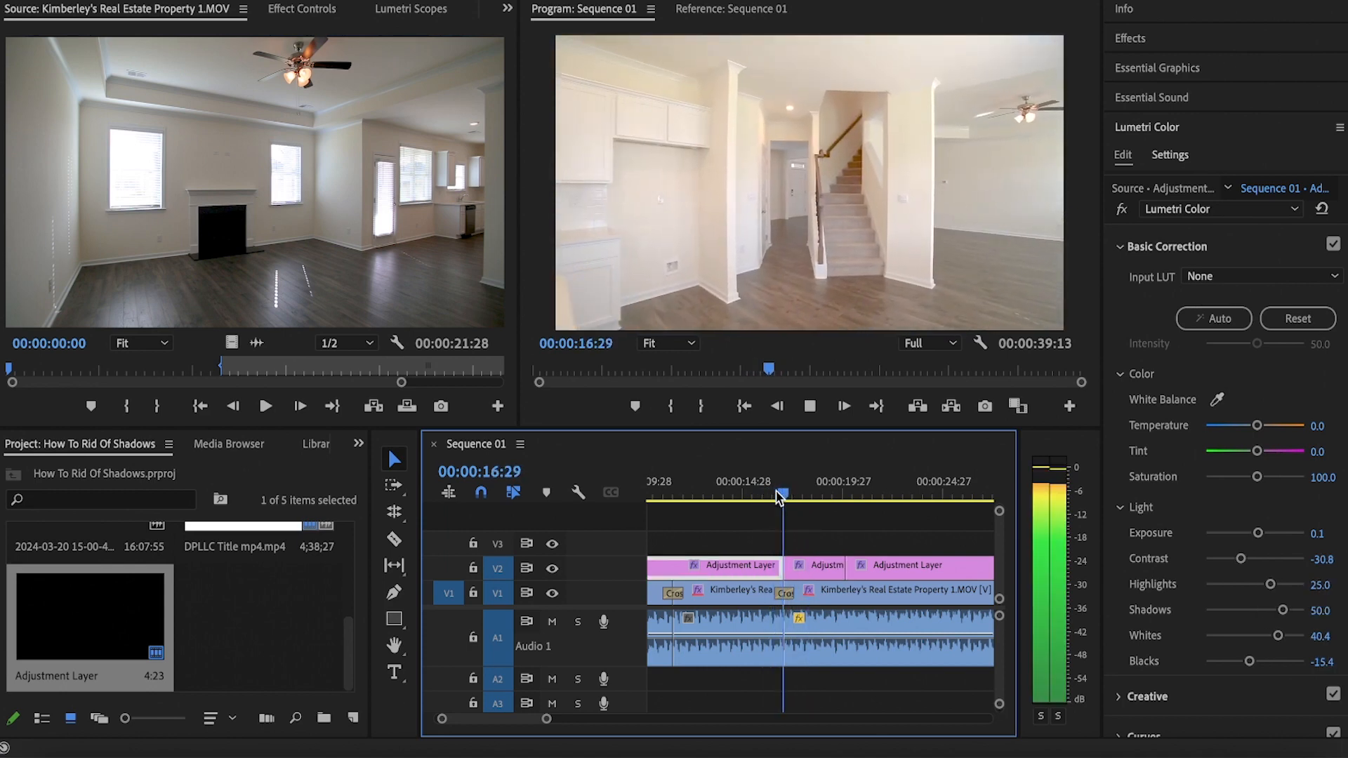
# Apply a Cross Dissolve video transition at the cut between the first and second adjustment layers on V2.
pyautogui.click(777, 493)
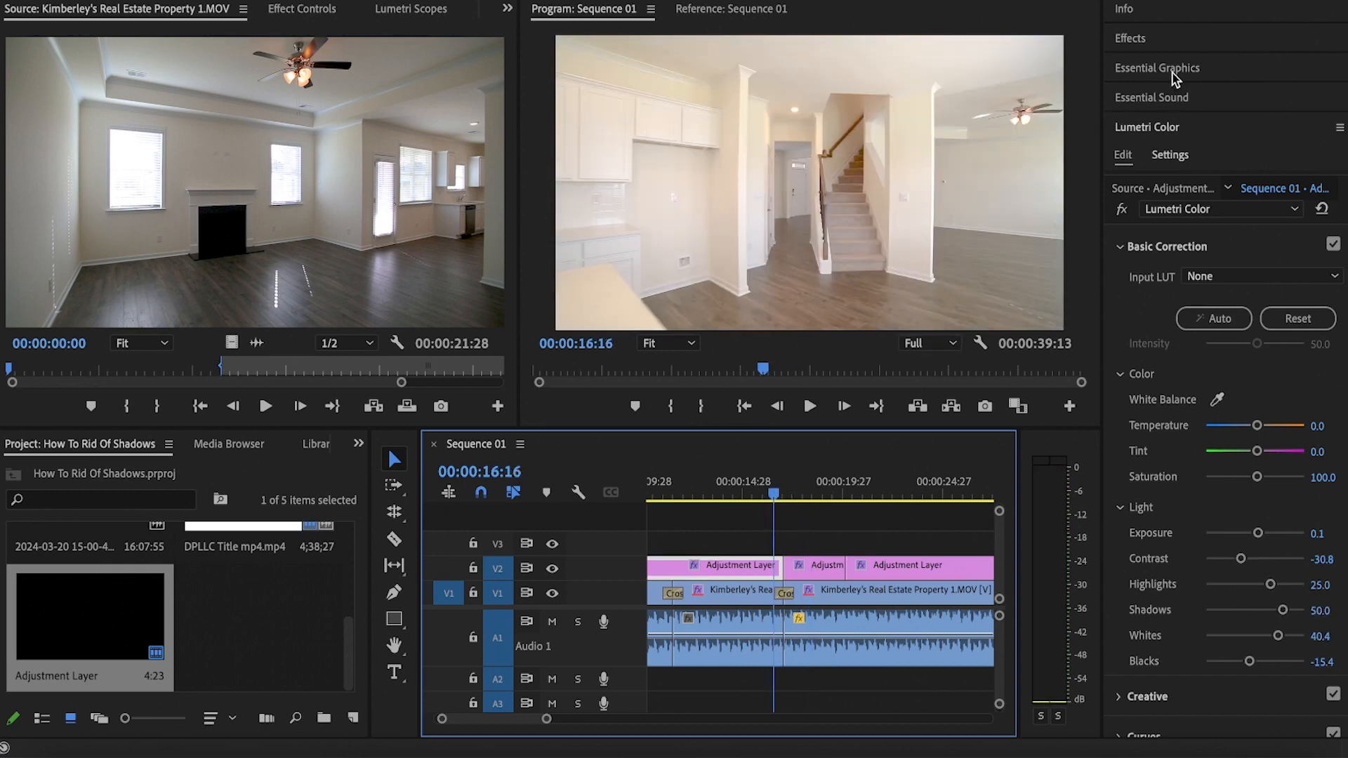
pyautogui.click(1132, 39)
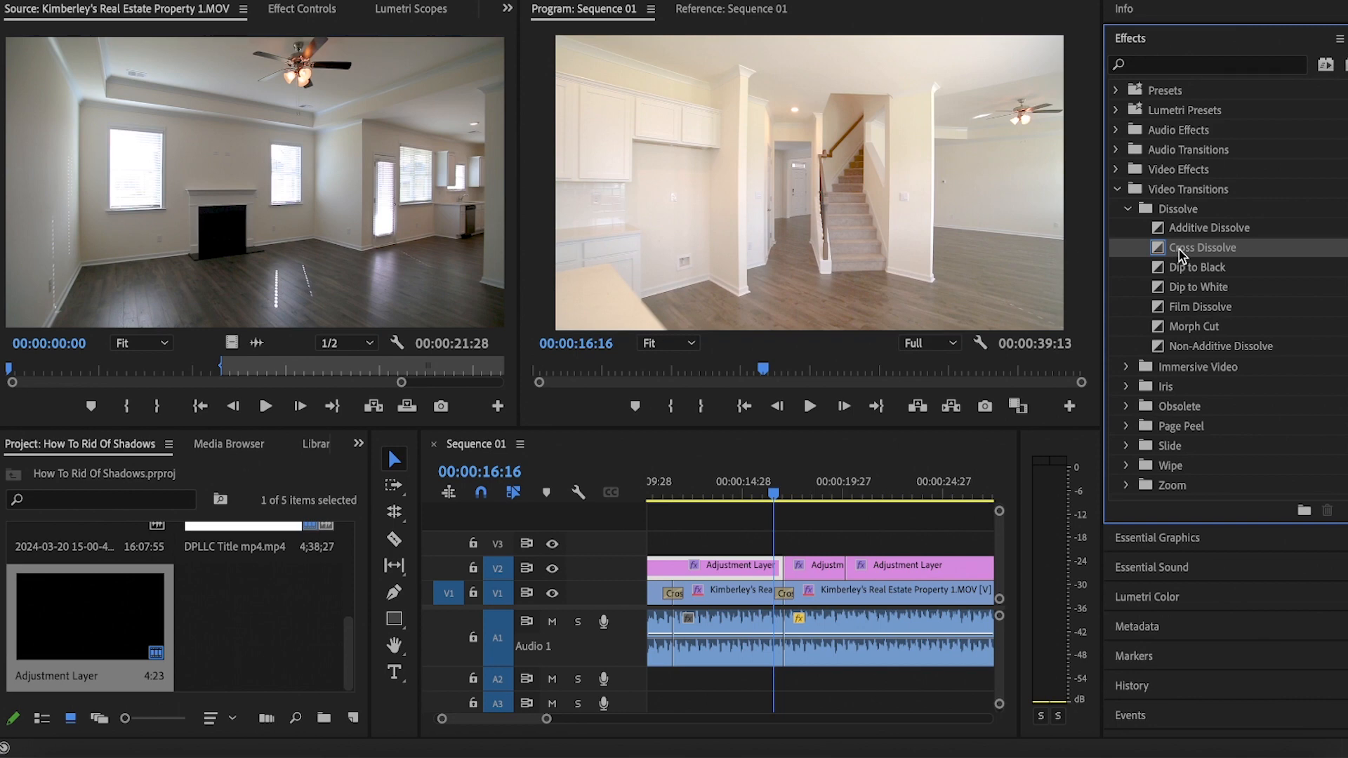
pyautogui.moveTo(867, 451); pyautogui.dragTo(787, 566)
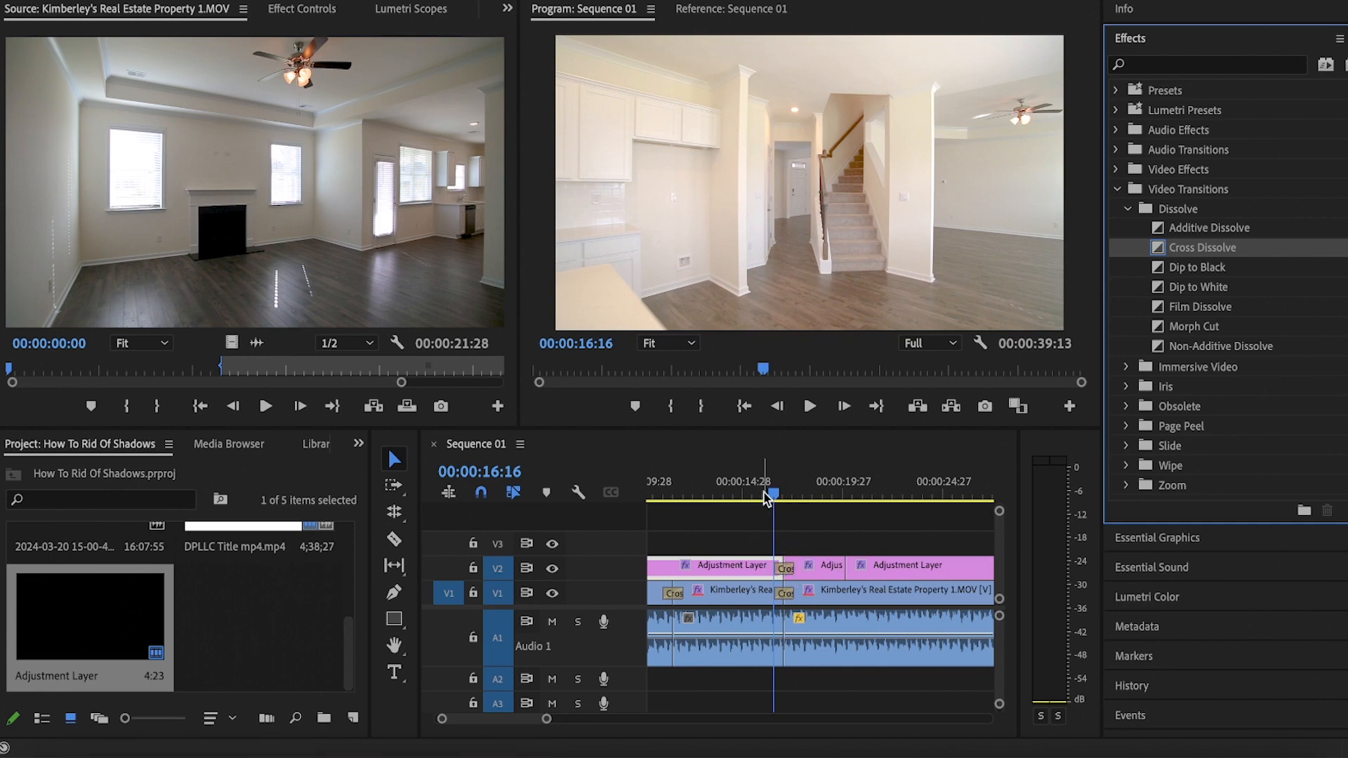
# Replay from about 00:00:15:28 to 00:00:23:01 to check the adjustment layers' Cross Dissolve and the following staircase and doorway shots.
pyautogui.click(764, 497)
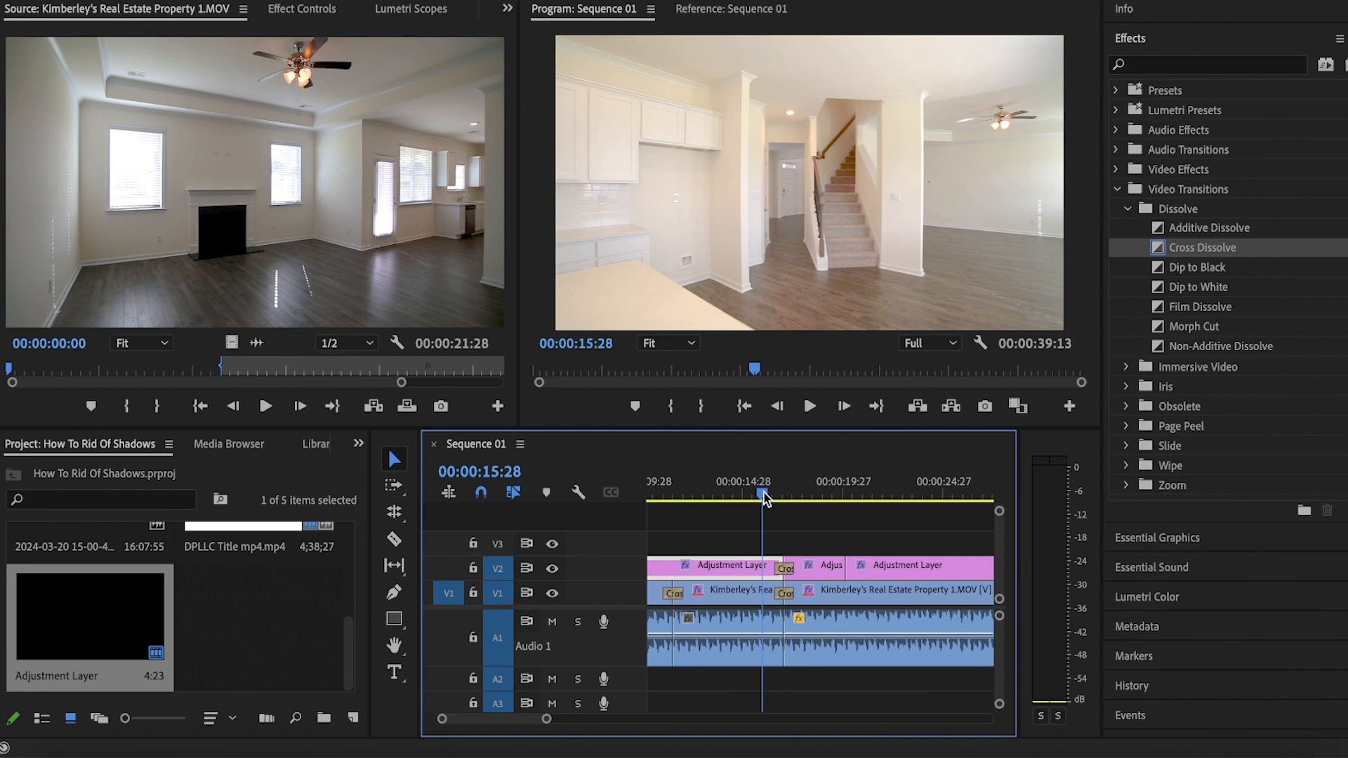
pyautogui.press('space')
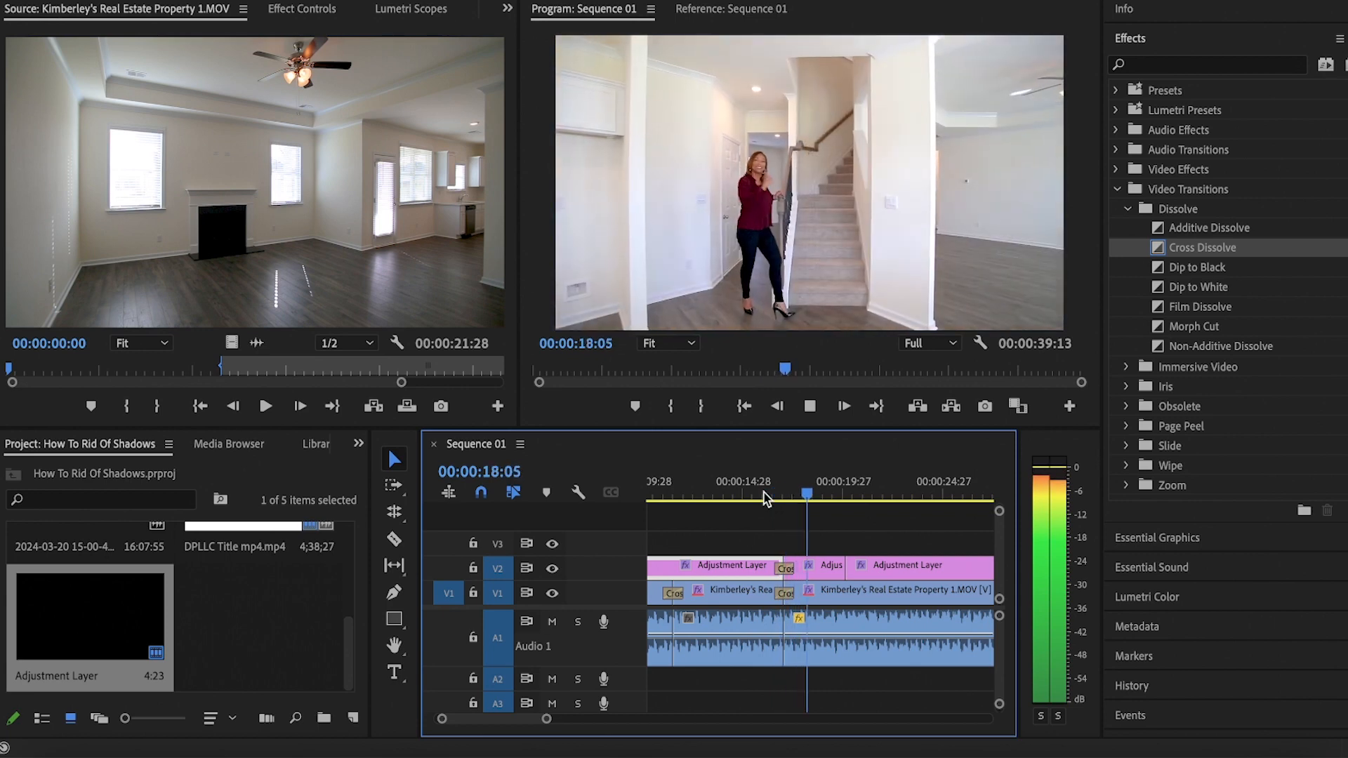
pyautogui.press('space')
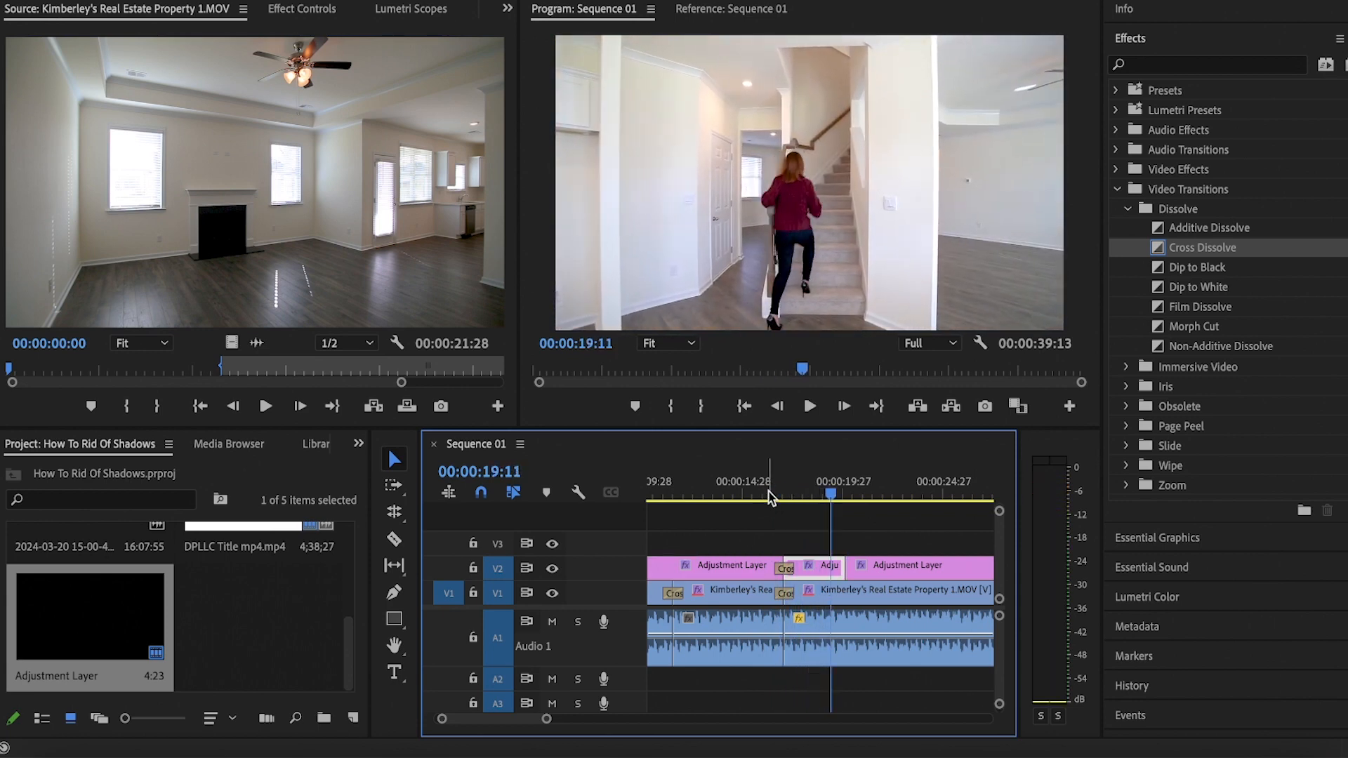
pyautogui.click(770, 496)
pyautogui.press('space')
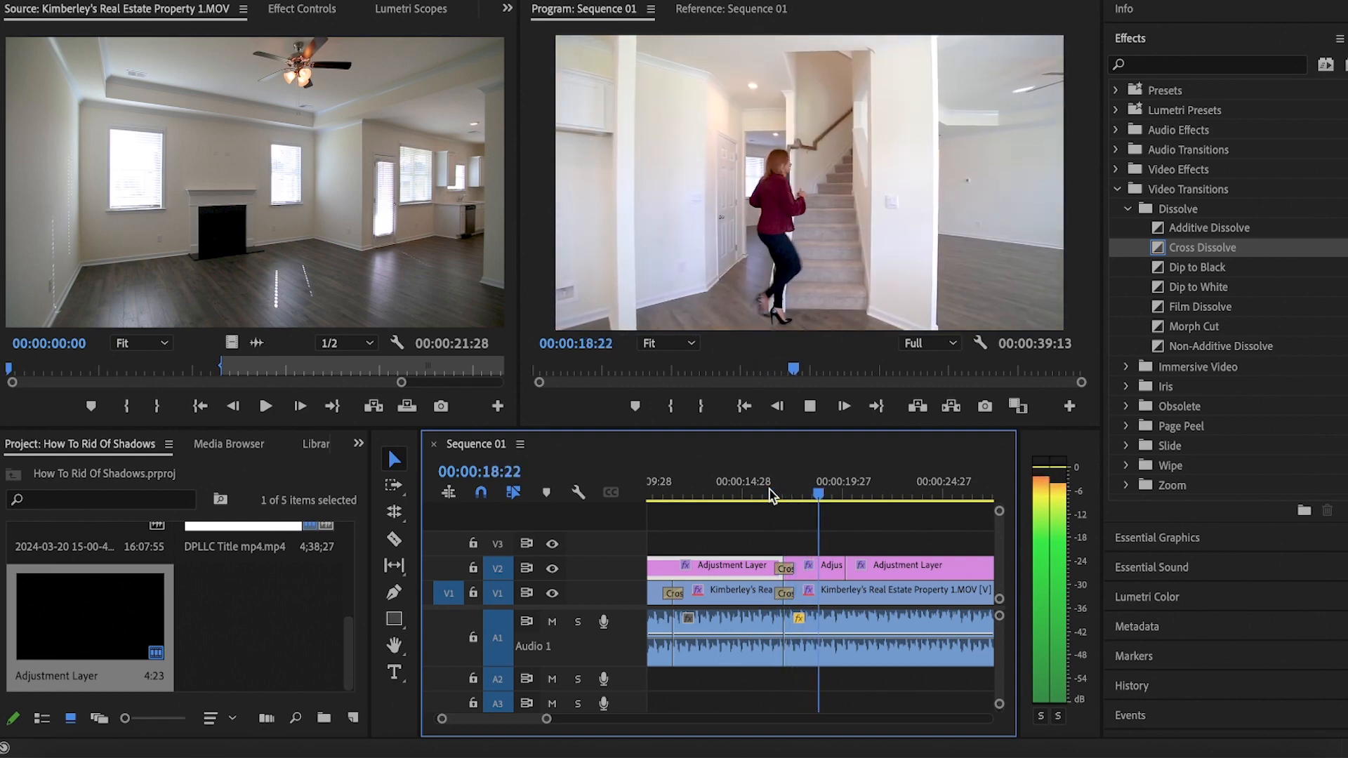
pyautogui.press('space')
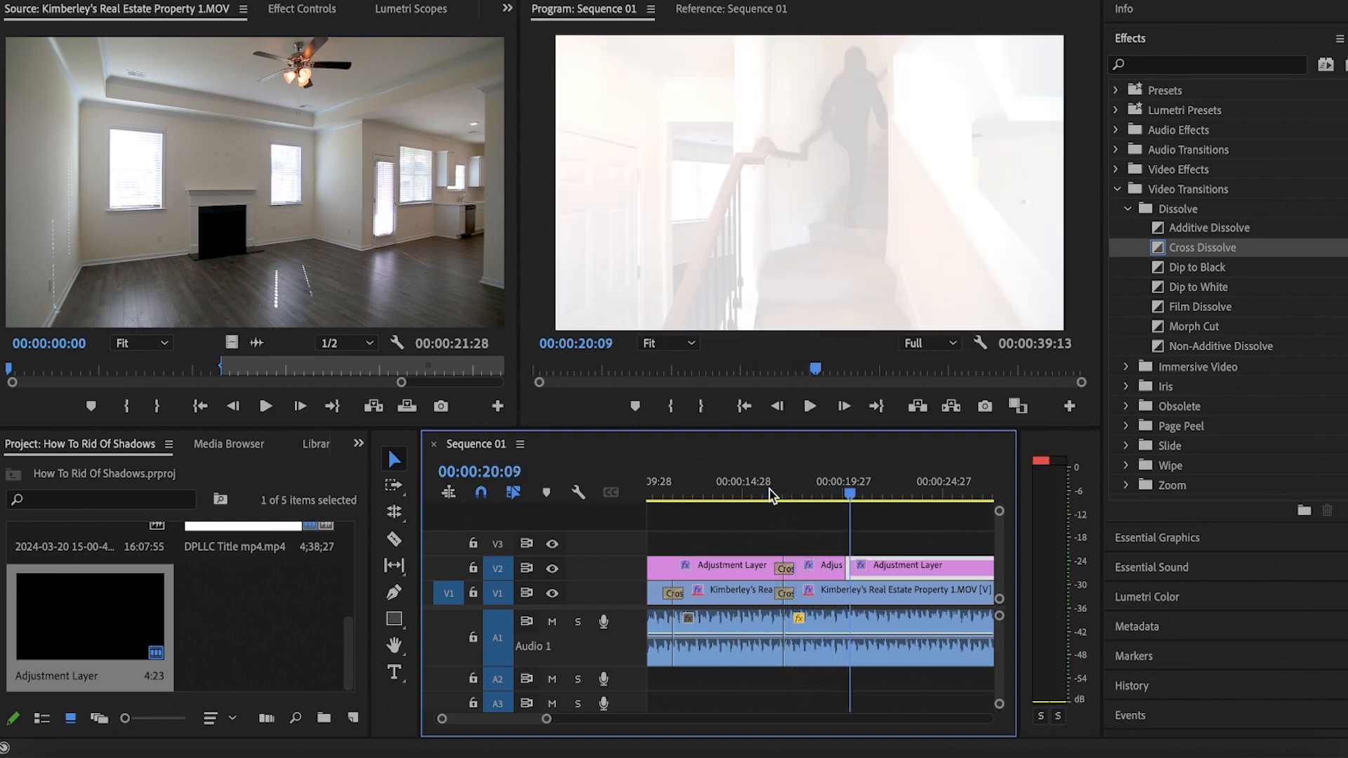
pyautogui.press('space')
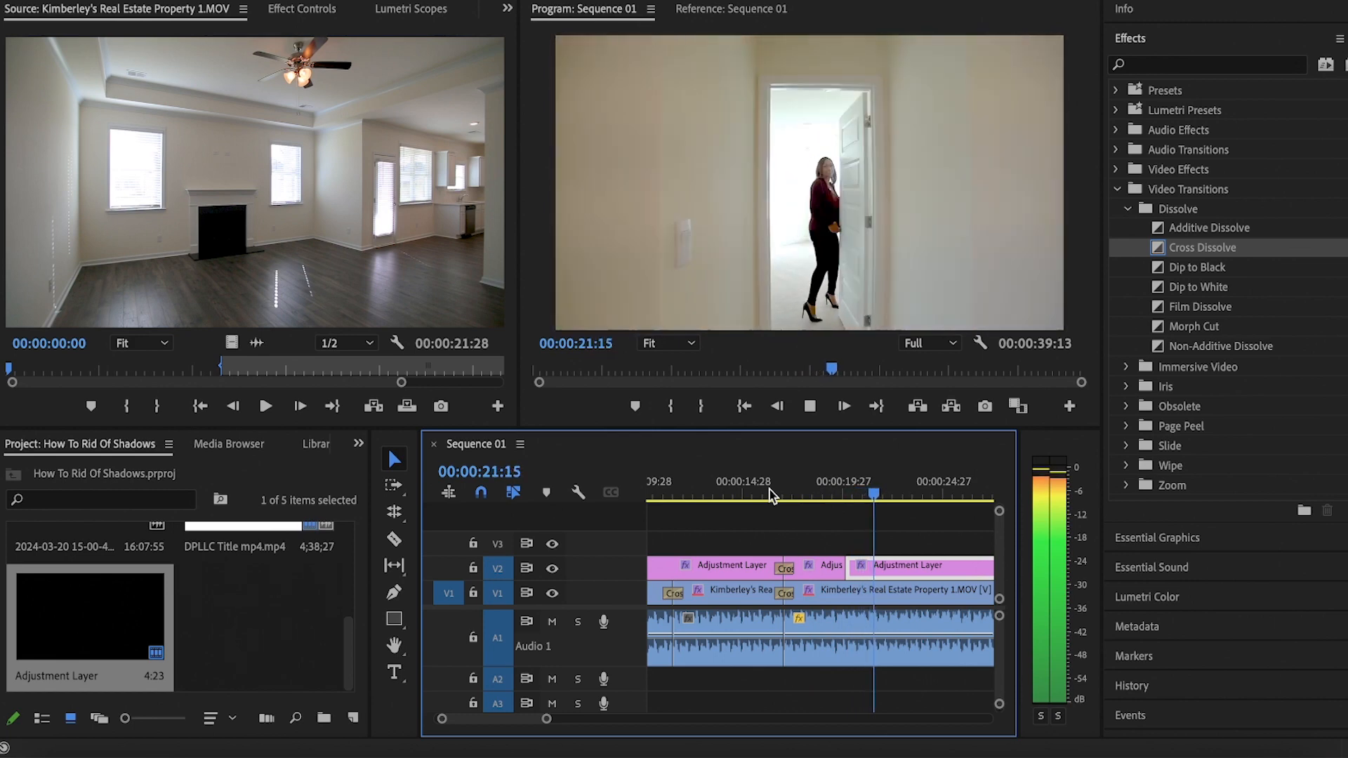
pyautogui.press('space')
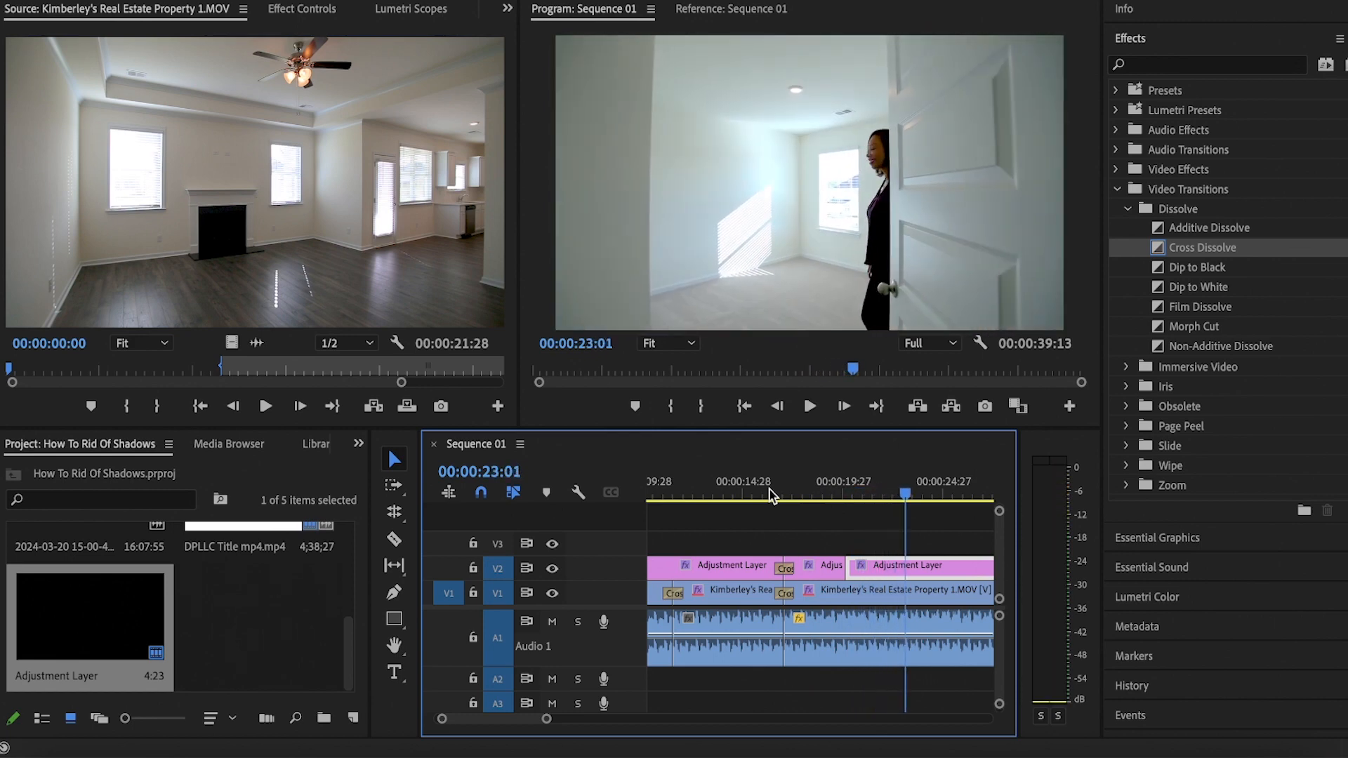